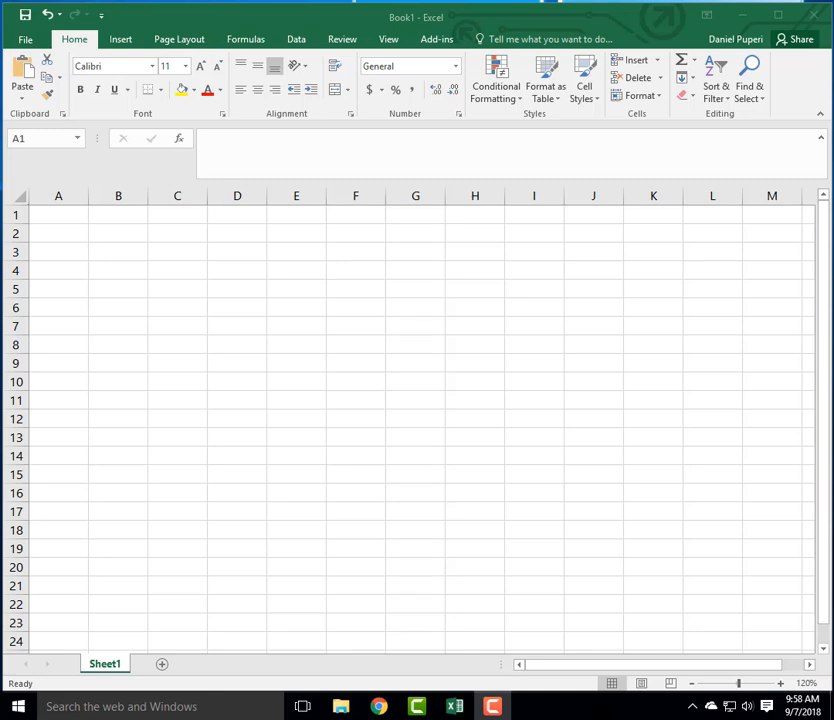
Enter the column headers Name in A1 and Weight in B1.
click(41, 214)
text(Name)
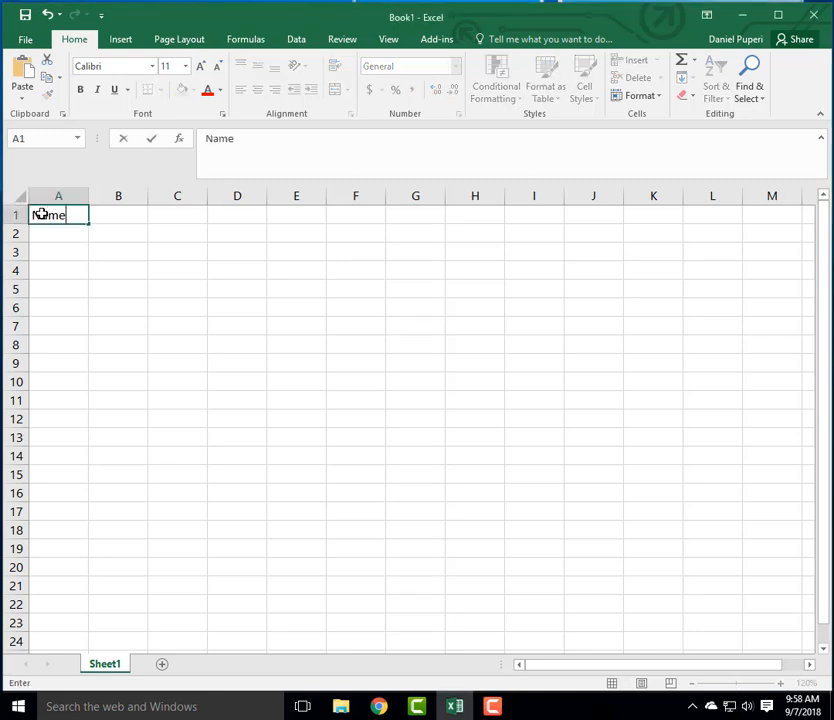
key(Tab)
text(Vo)
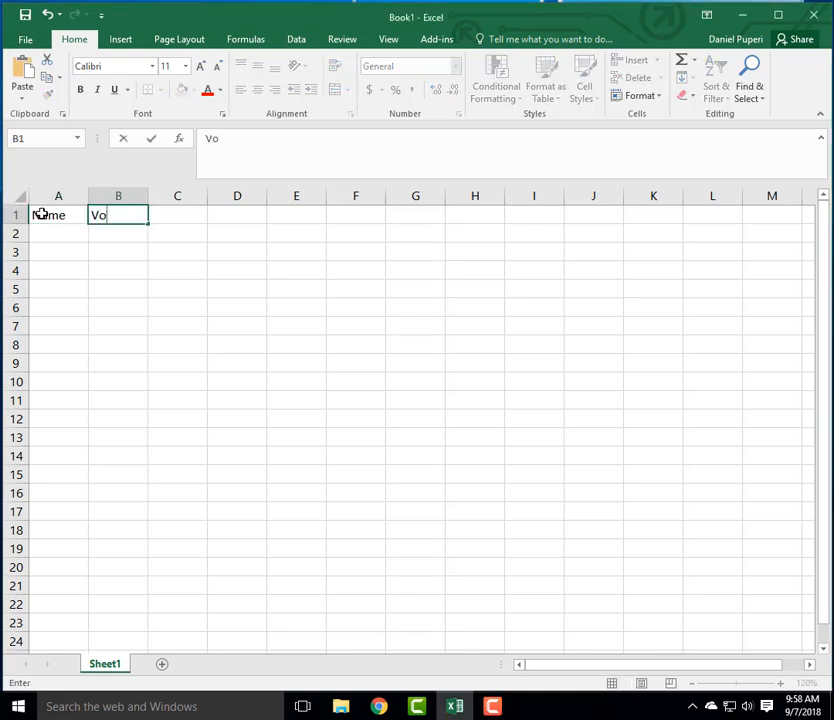
key(BackSpace)
key(BackSpace)
text(Weight)
key(Return)
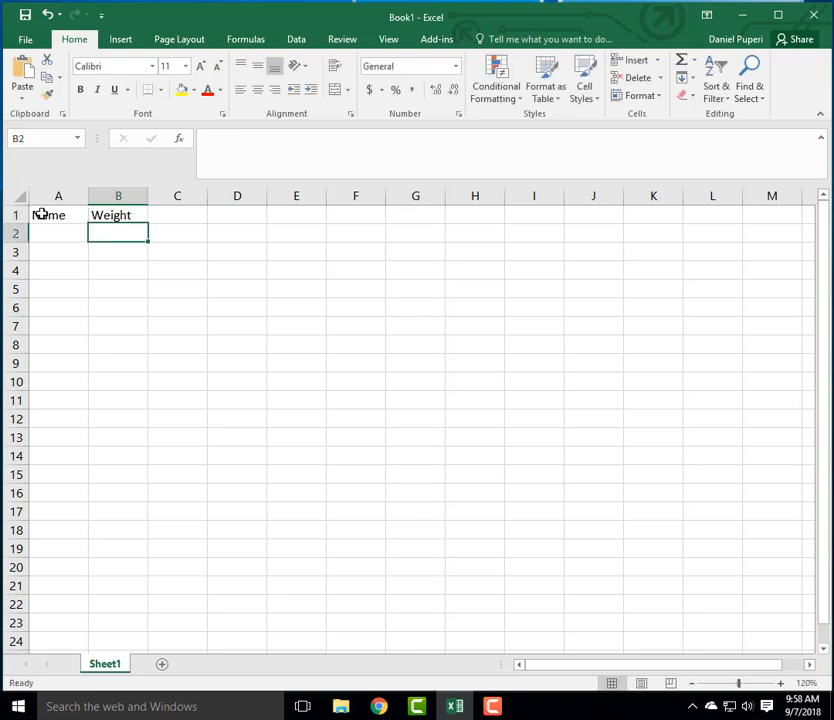
Fill A2 through A4 under the Name header with the first person's name.
key(Left)
text(Dan)
key(Tab)
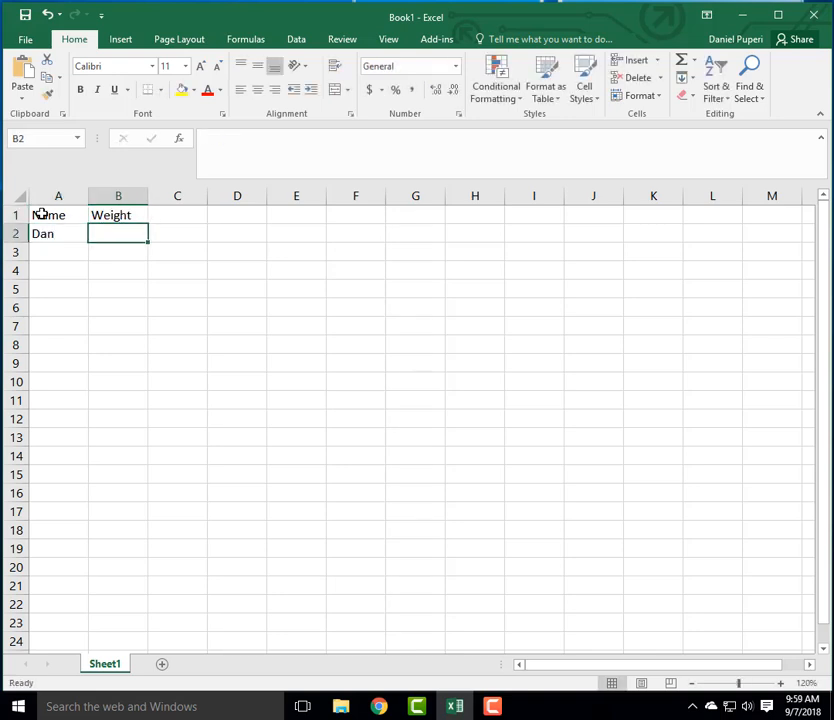
key(Return)
text(Dan)
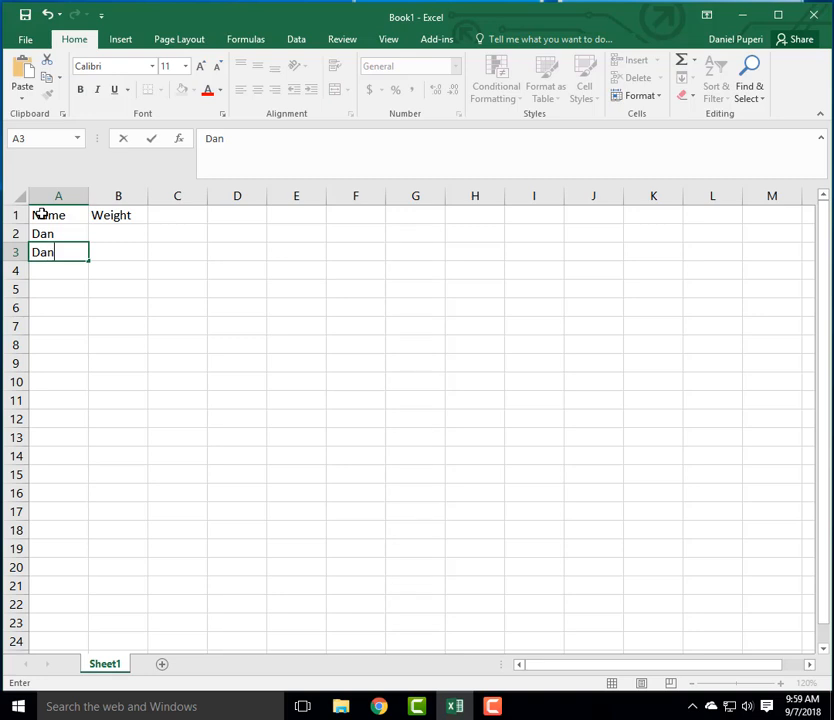
key(Return)
text(Dan)
Enter the first person's weights 1.003, 0.994 and 0.992 in B2 through B4.
key(Right)
key(Up)
key(Up)
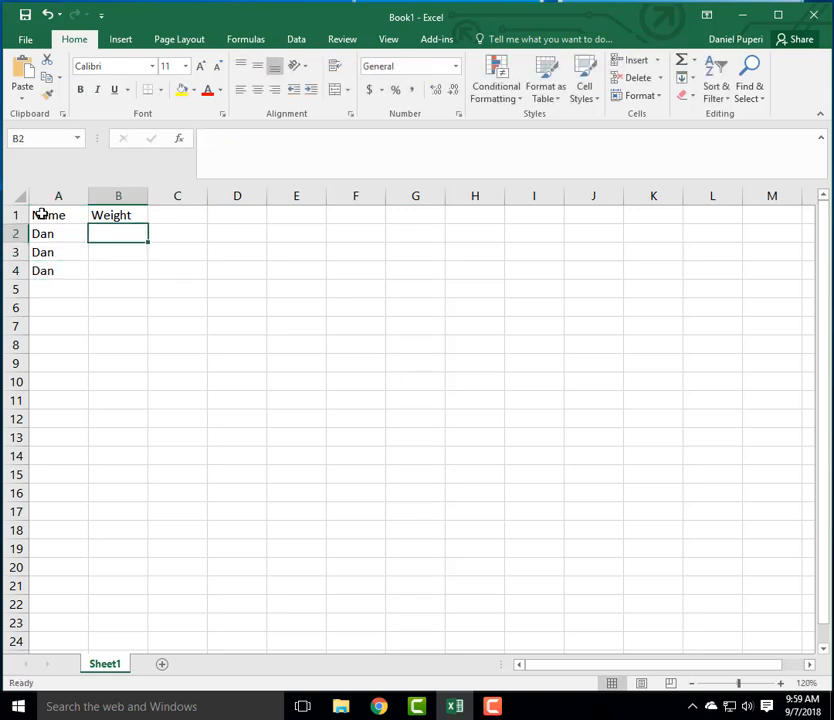
text(1.003)
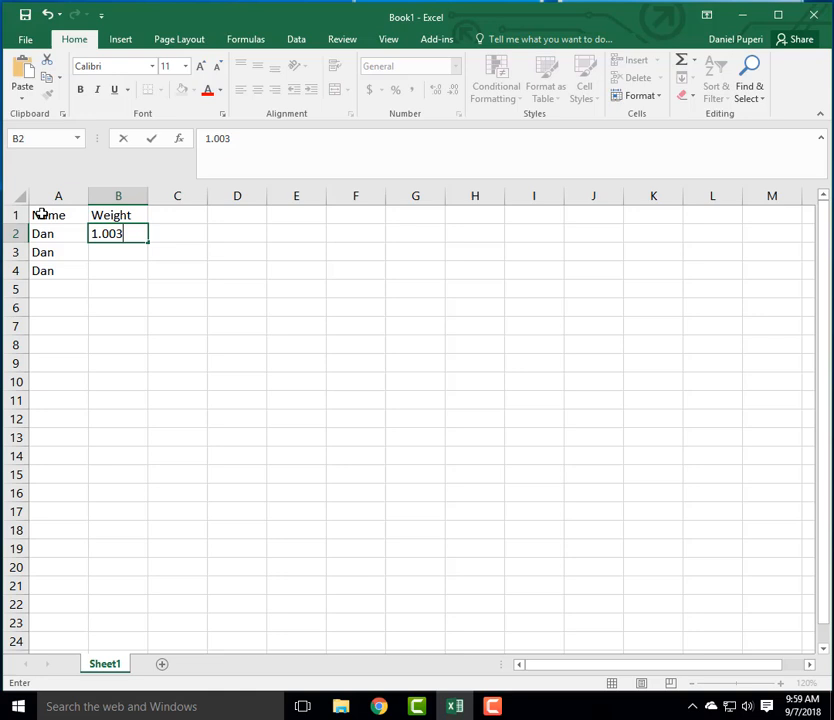
key(ctrl+Return)
key(Return)
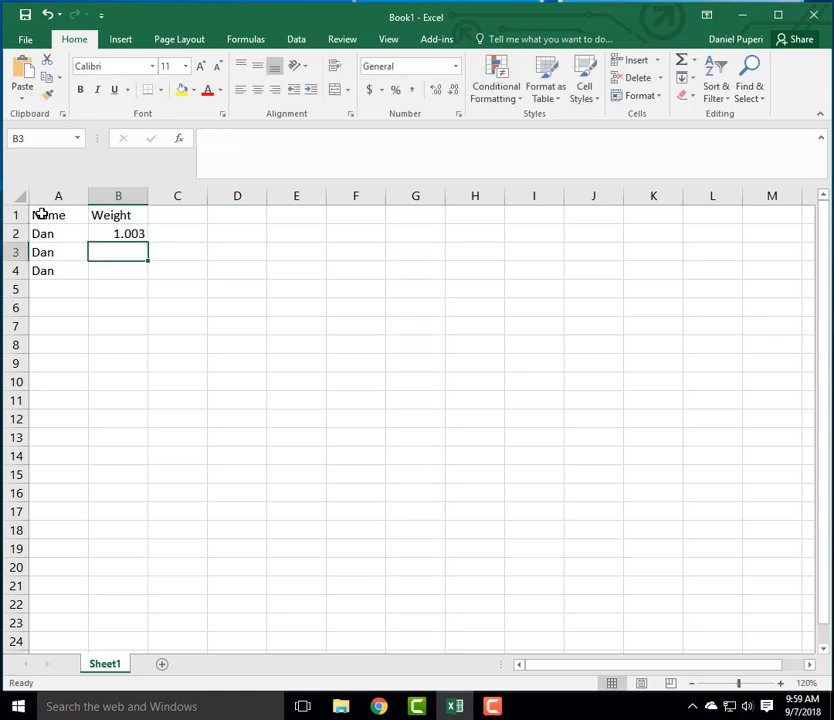
text(0.994)
key(Return)
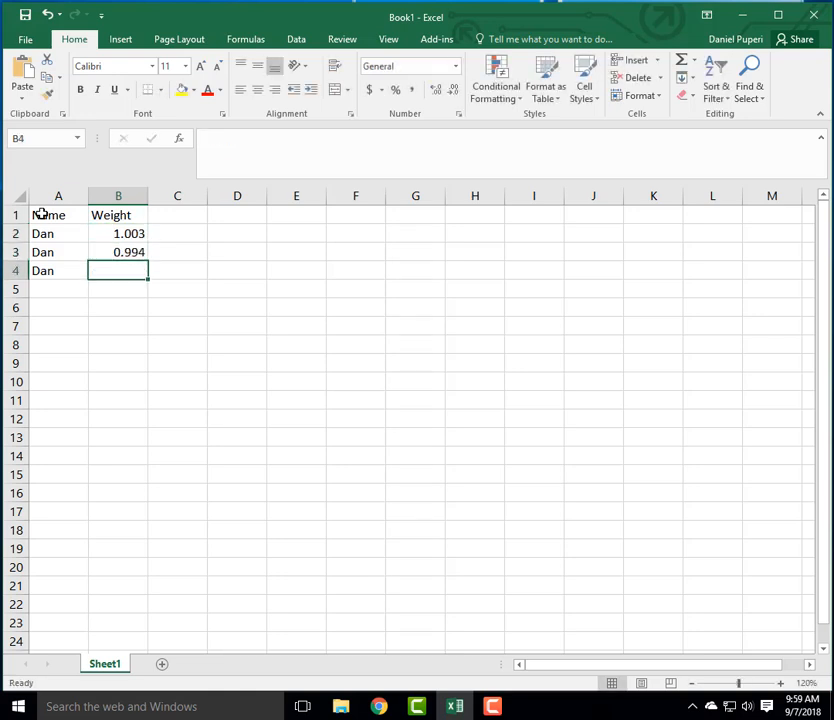
text(0.992)
key(Return)
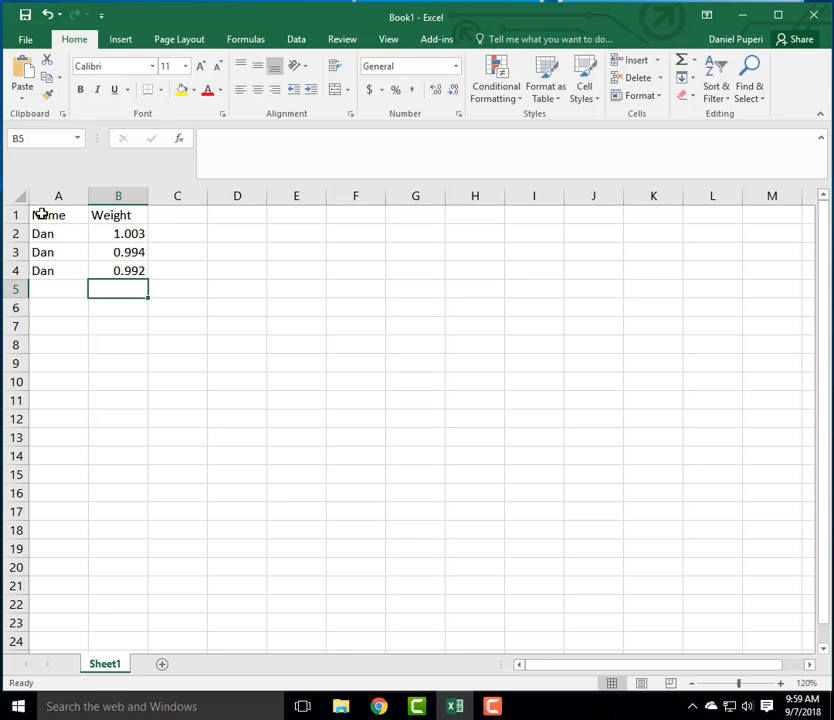
Add the second person's name in A5 with a weight of 1.000 in B5.
key(Left)
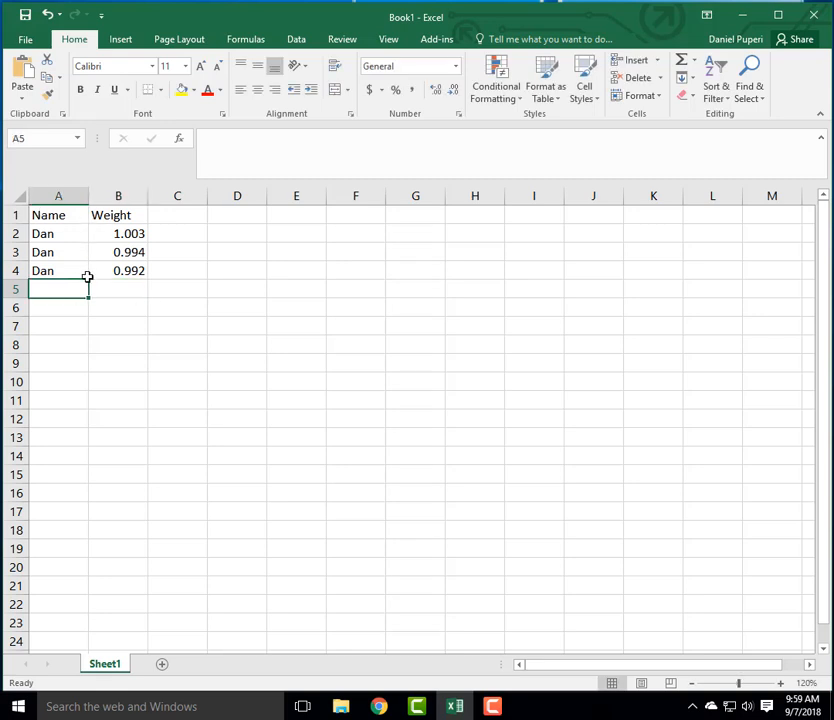
double_click(65, 299)
text(Kathy)
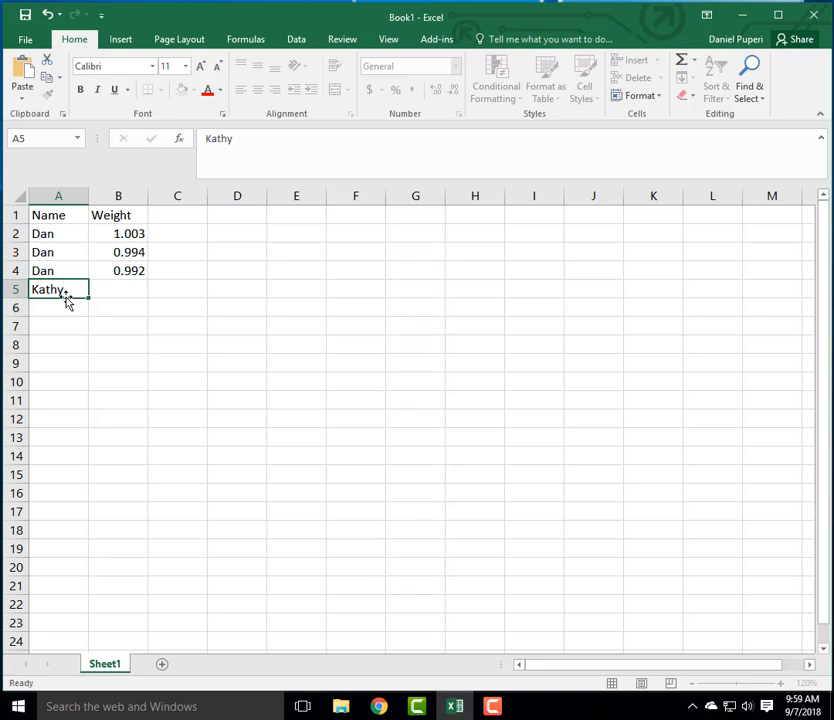
key(Tab)
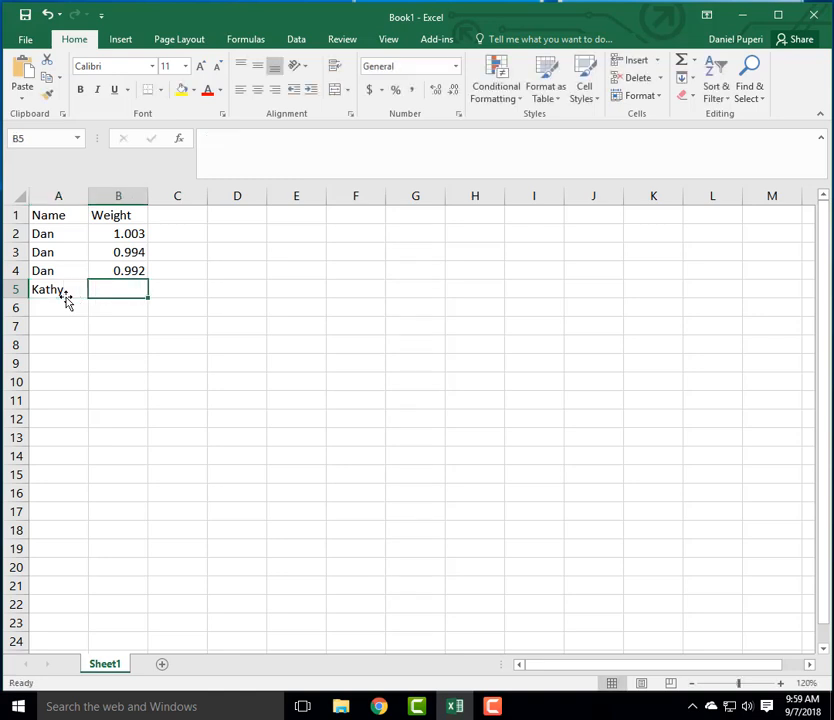
text(1.000)
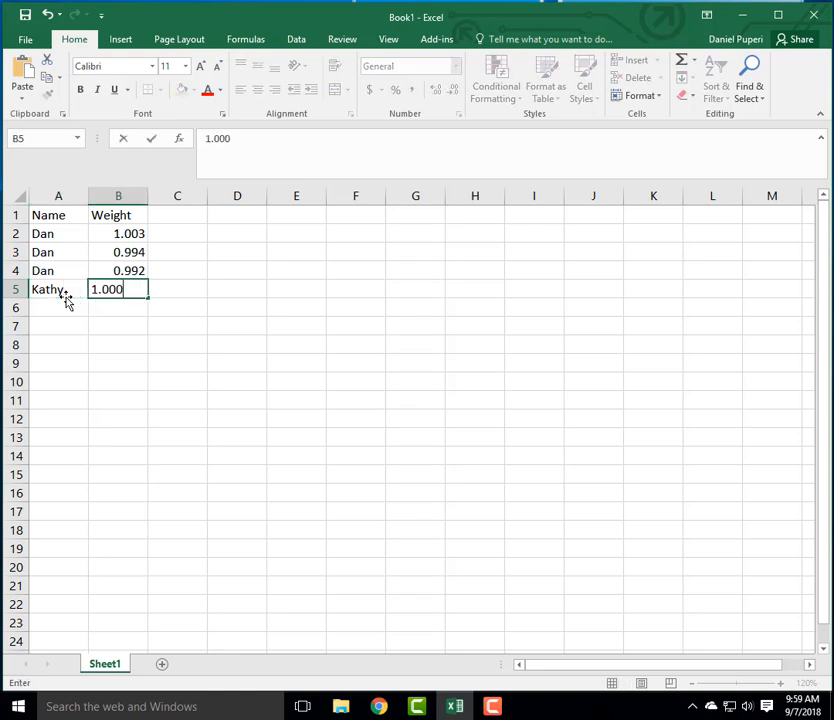
key(Return)
Repeat the second person's name in A6 and enter the weight 0.992 in B6.
click(66, 303)
text(Kathy)
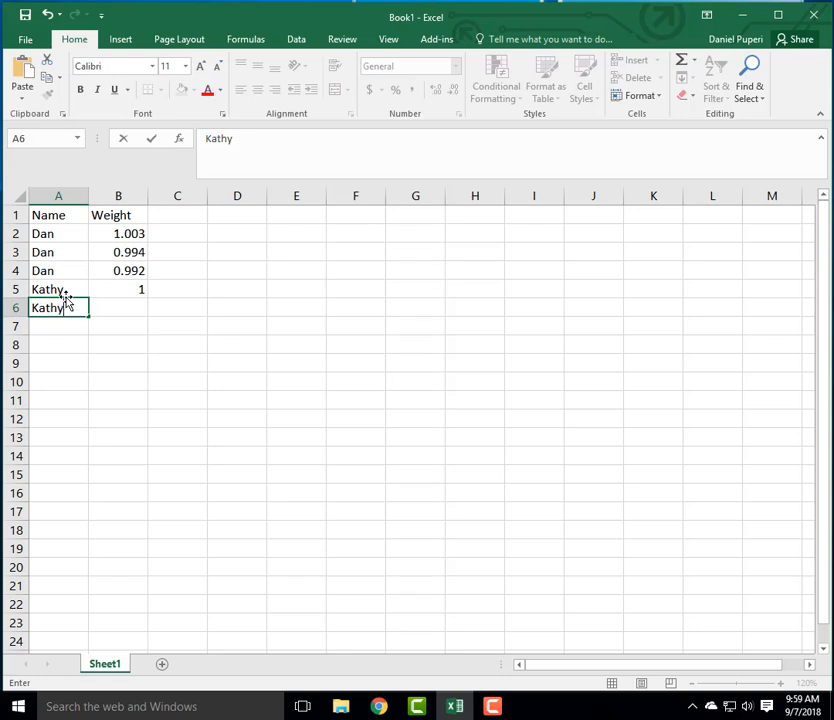
key(Tab)
text(0.)
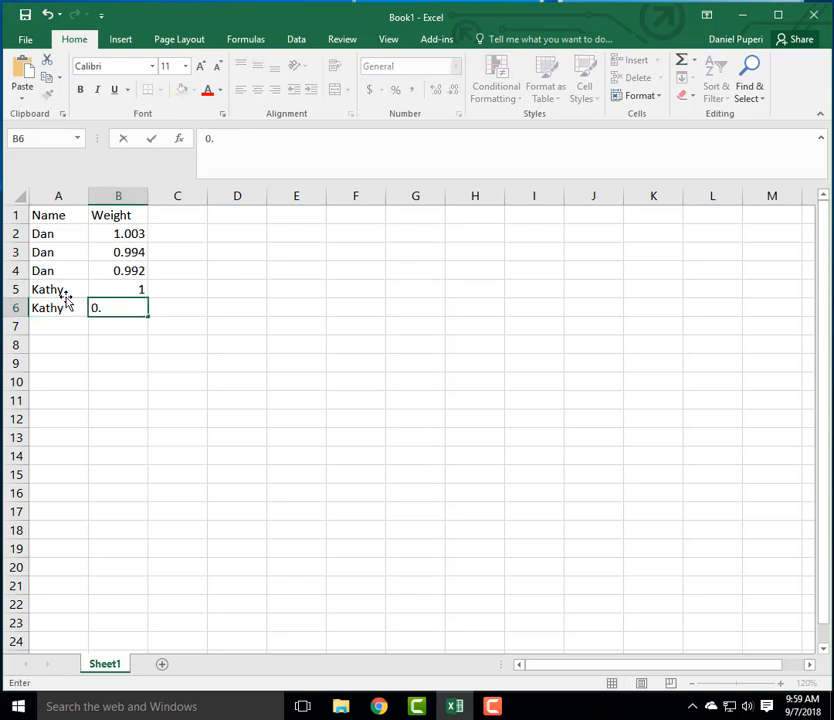
text(992)
key(Return)
Repeat the second person's name in A7 and enter the weight 0.998 in B7.
key(Left)
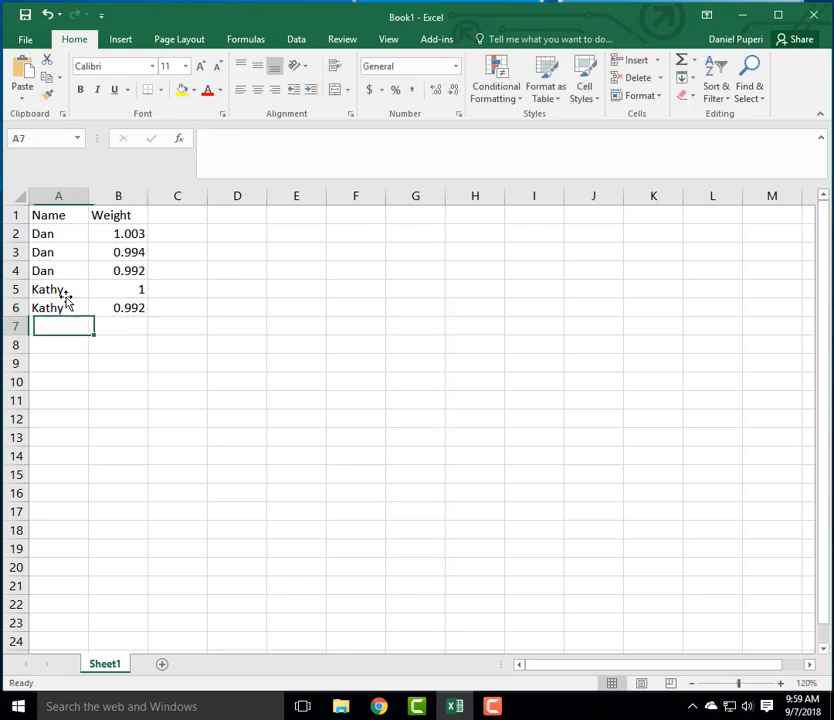
text(Kathy)
key(Tab)
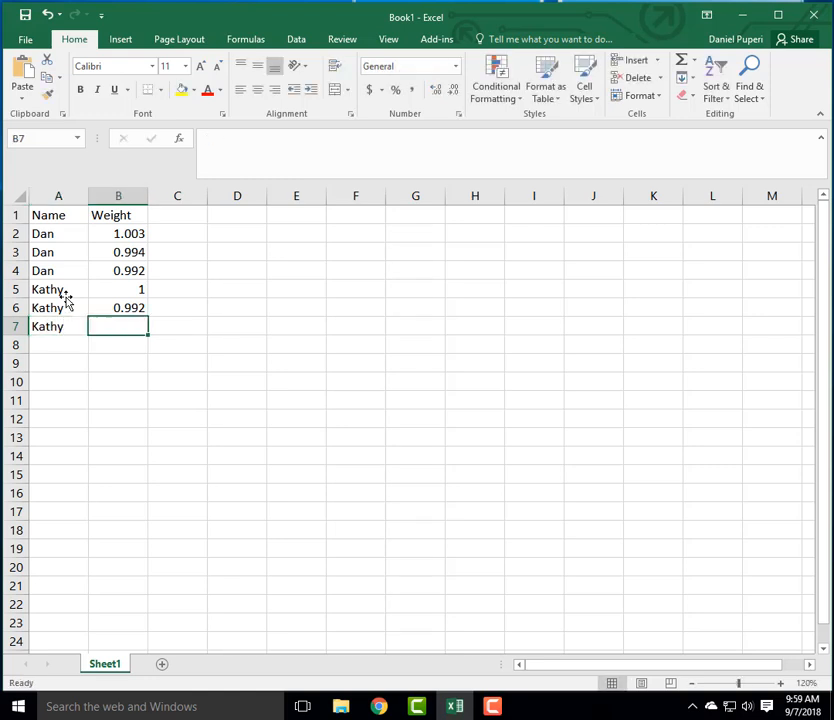
text(0.998)
key(Return)
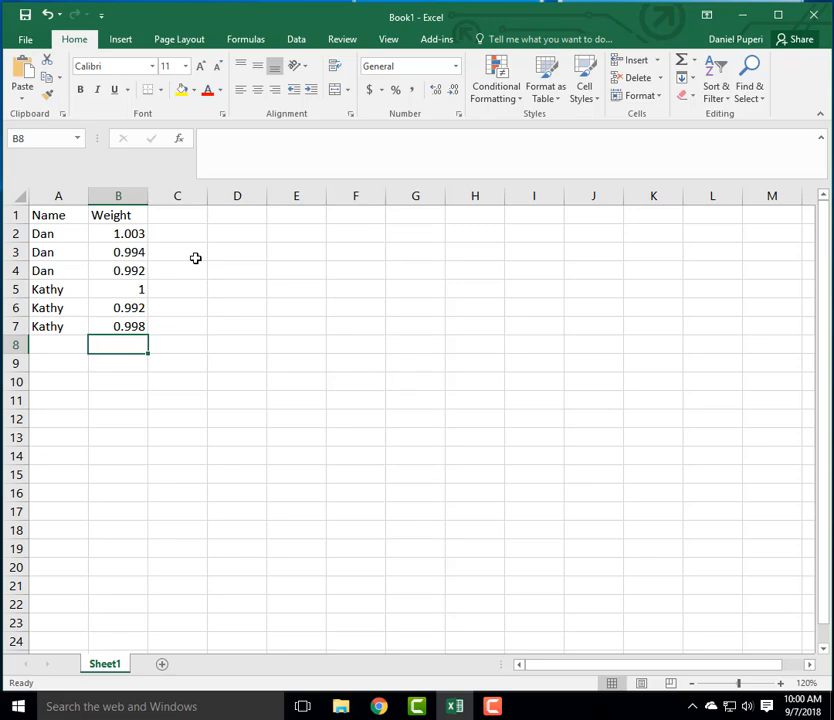
Save the workbook as Book1.csv in the OneDrive XLS folder, using the CSV (Comma delimited) format.
click(26, 40)
click(36, 194)
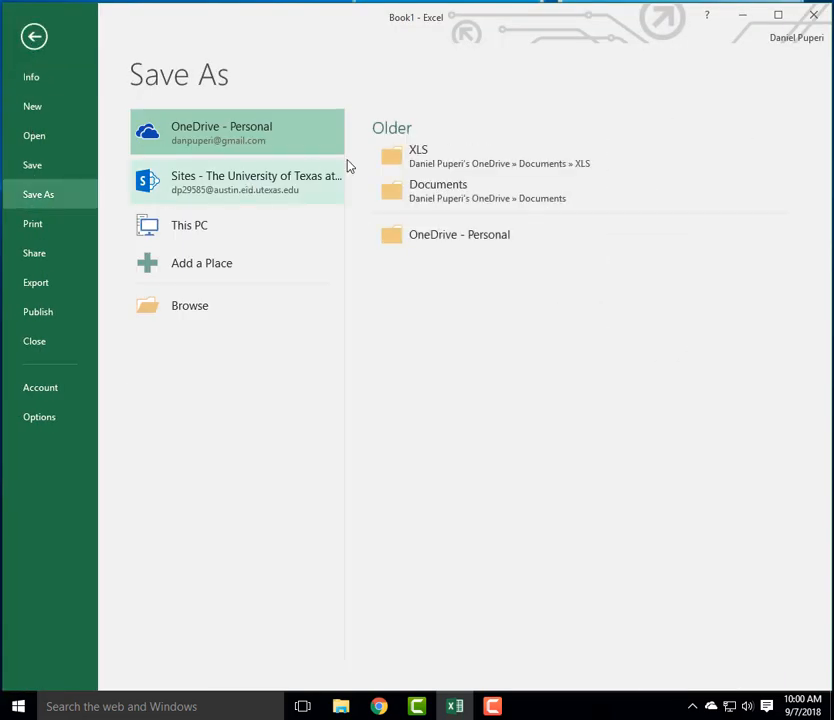
click(411, 170)
click(462, 584)
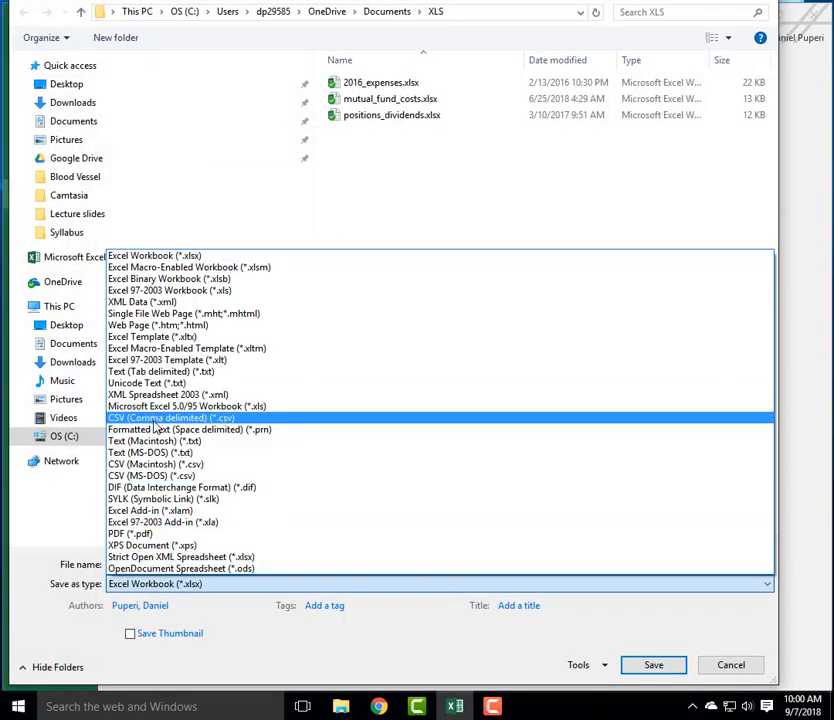
click(155, 420)
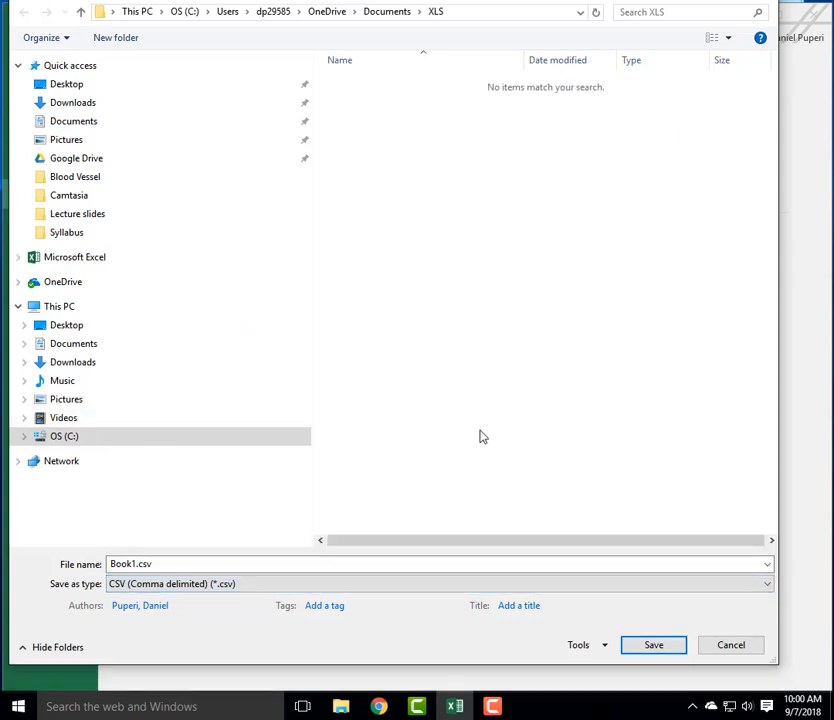
key(Return)
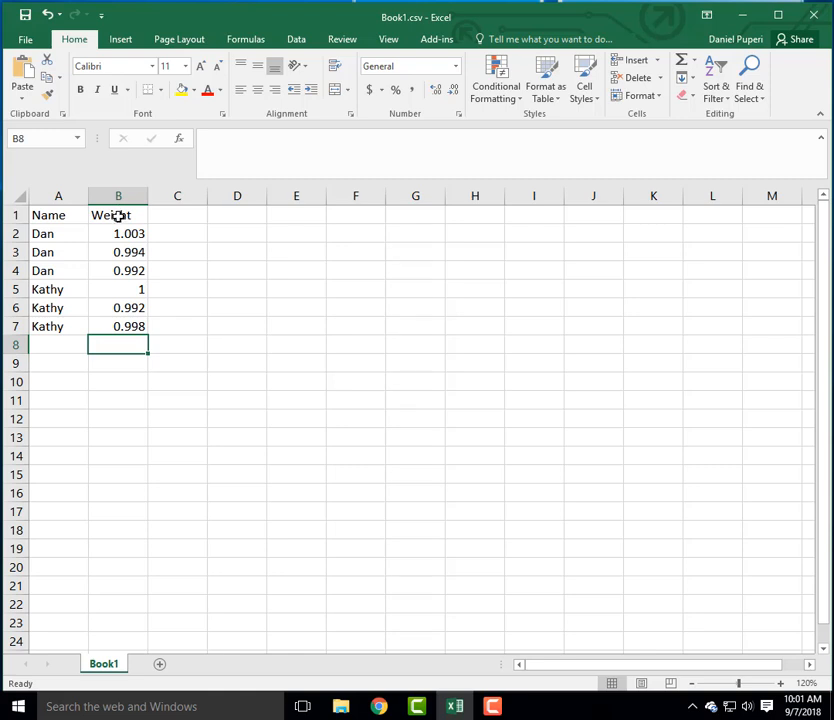
Clear the weights in B2:B7 and set the headers in B1 through D1 to Pipettor, Volume and Weight.
drag(119, 228, 118, 326)
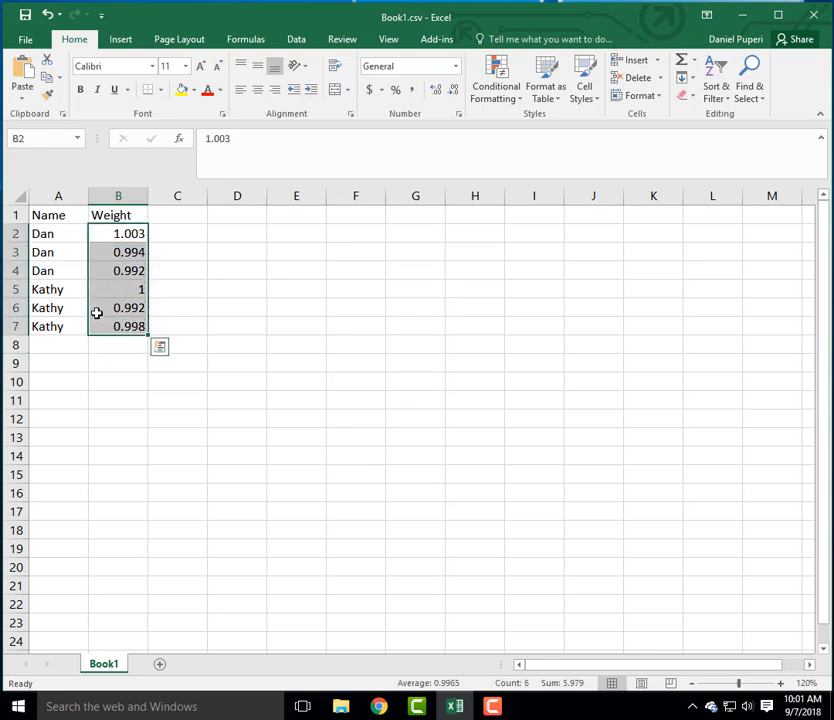
key(Delete)
click(103, 216)
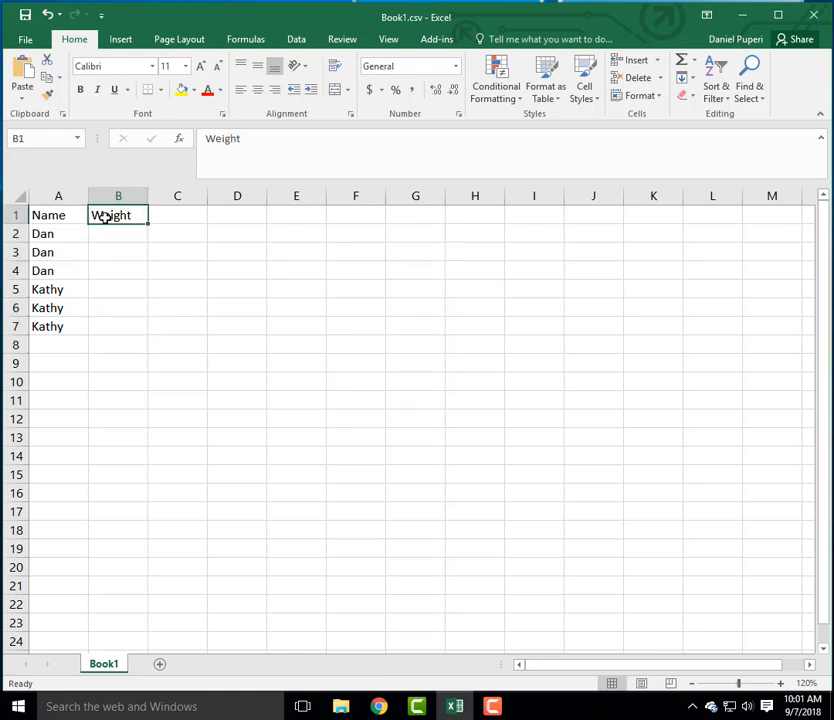
text(Pipettor)
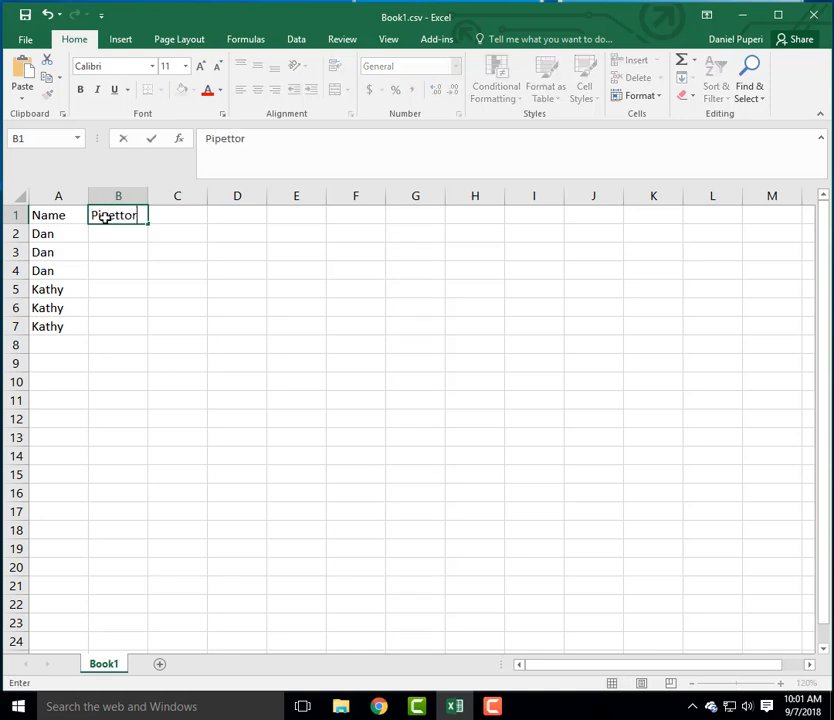
key(Tab)
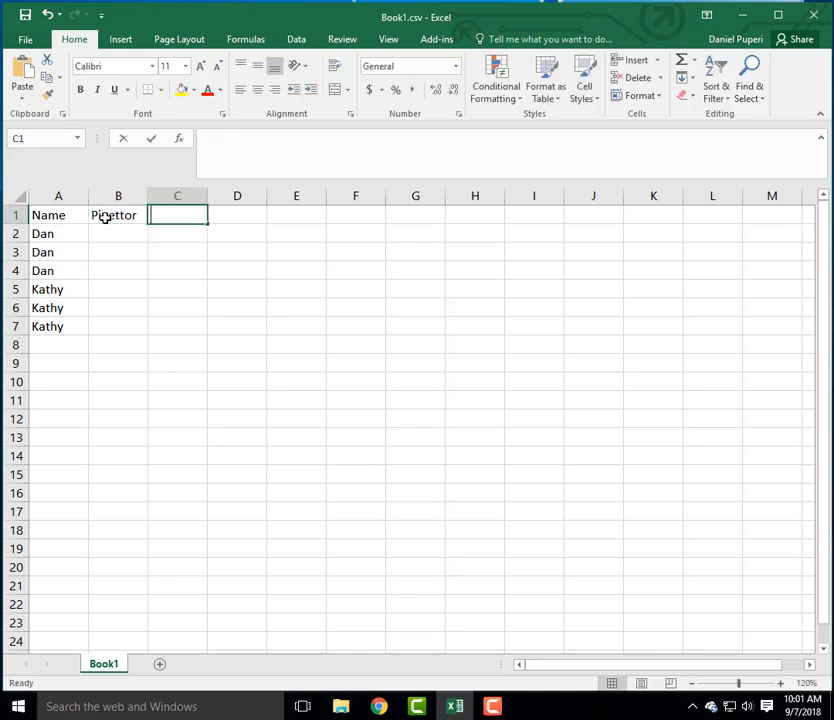
text(Volume)
key(Tab)
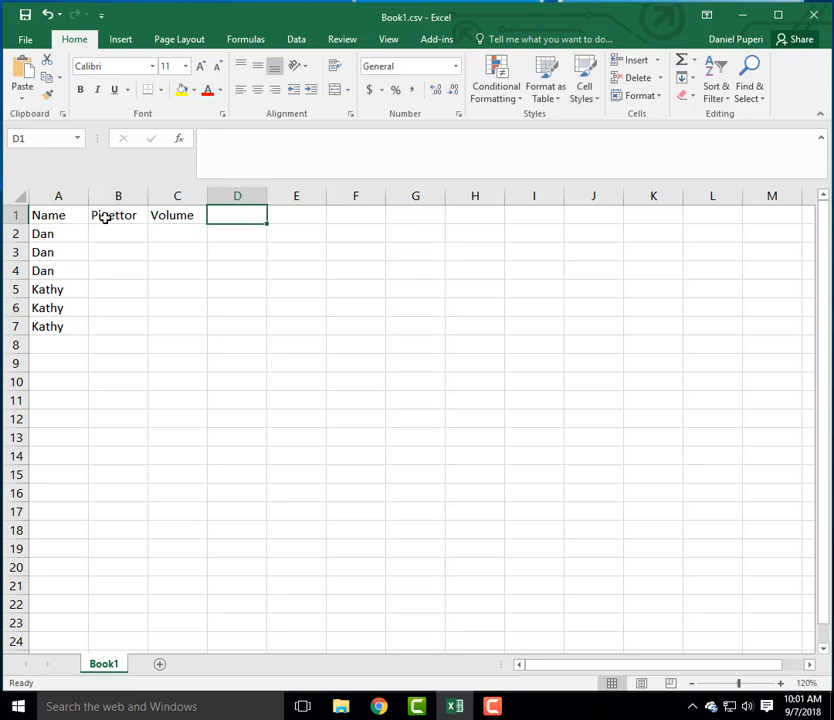
text(Weight)
key(Return)
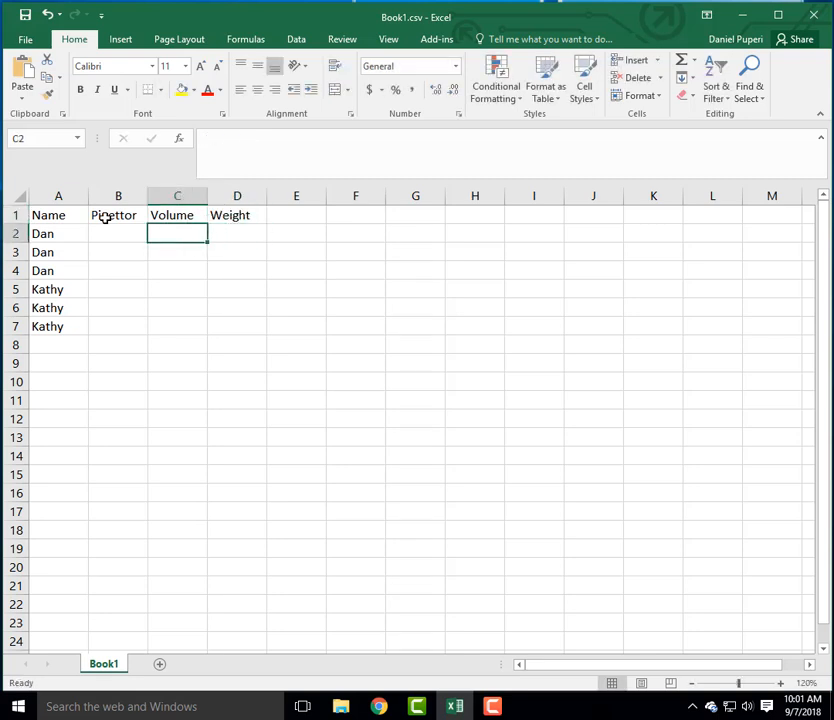
Enter the volumes 1000 in C2 and 200 in C3 for the first person's rows.
click(114, 237)
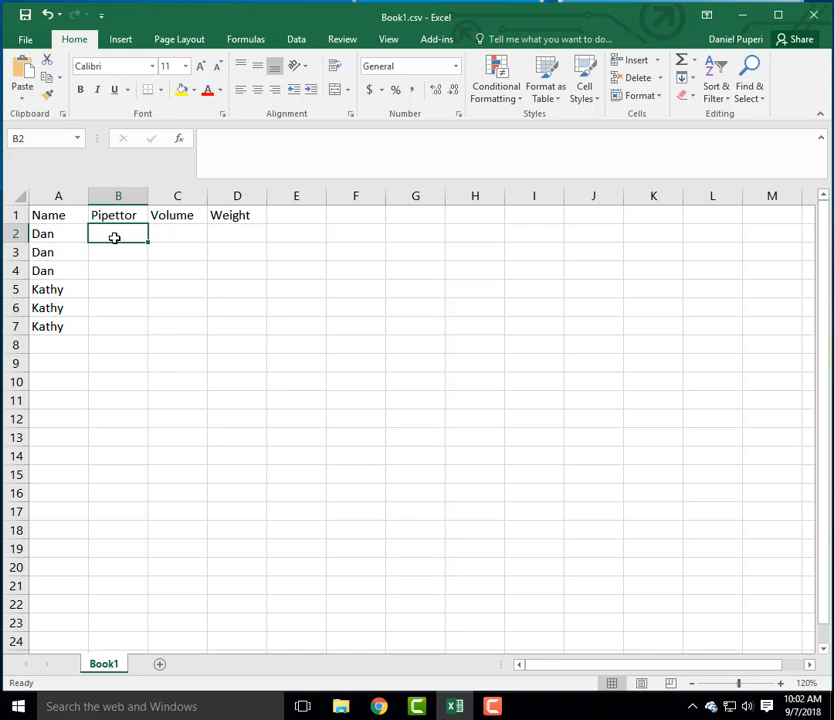
click(166, 237)
text(1000)
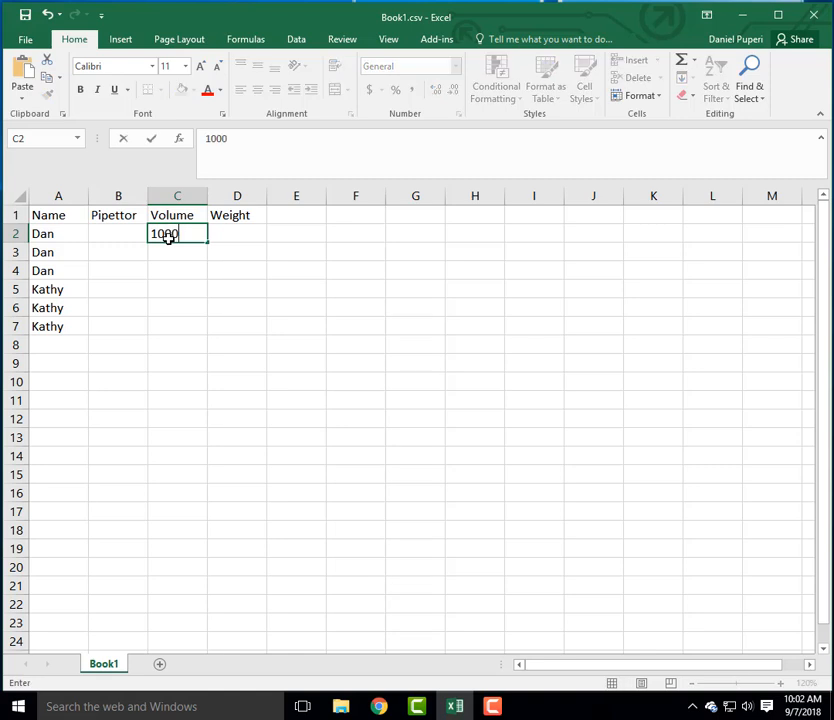
key(Return)
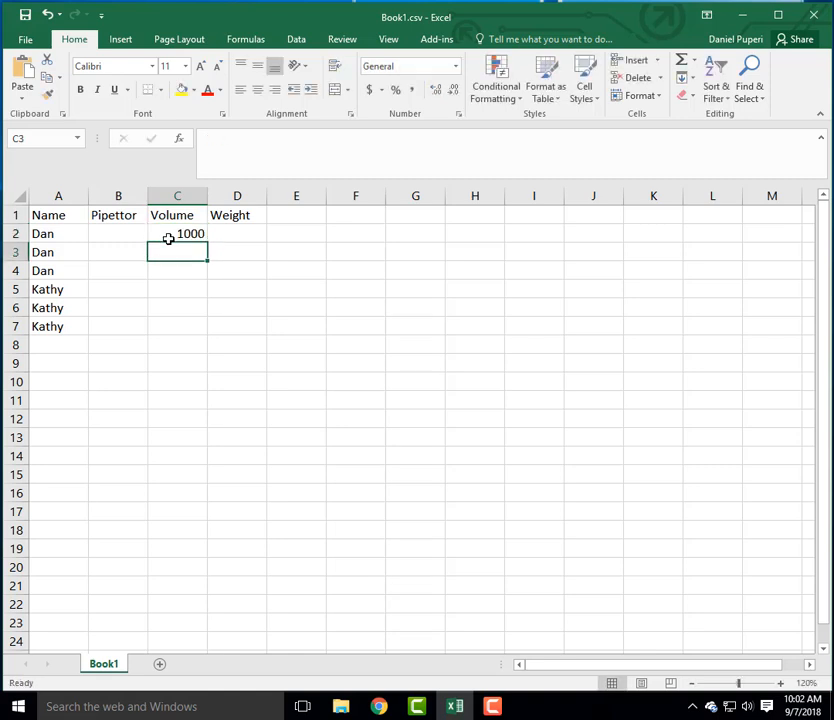
text(200)
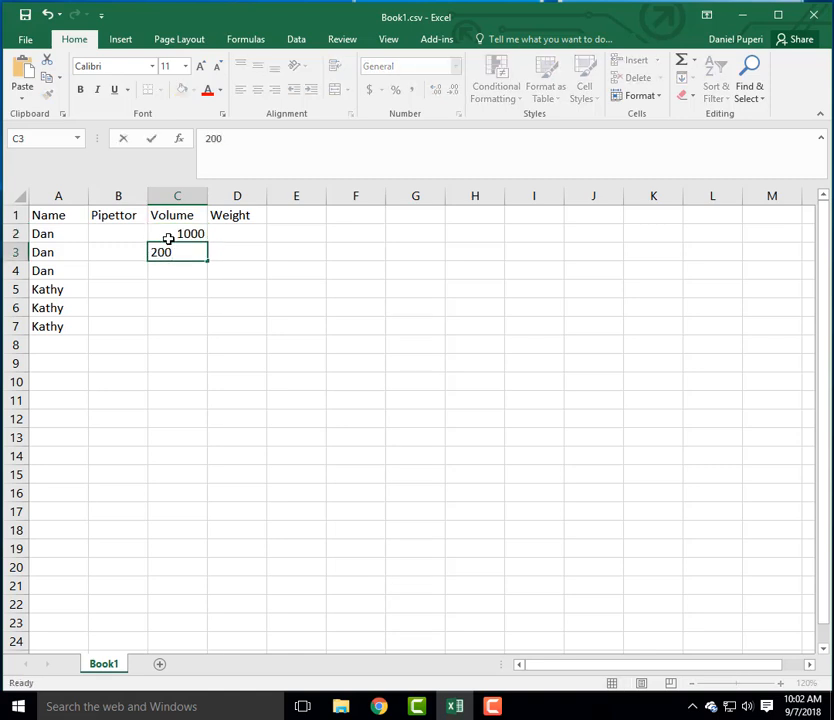
key(Return)
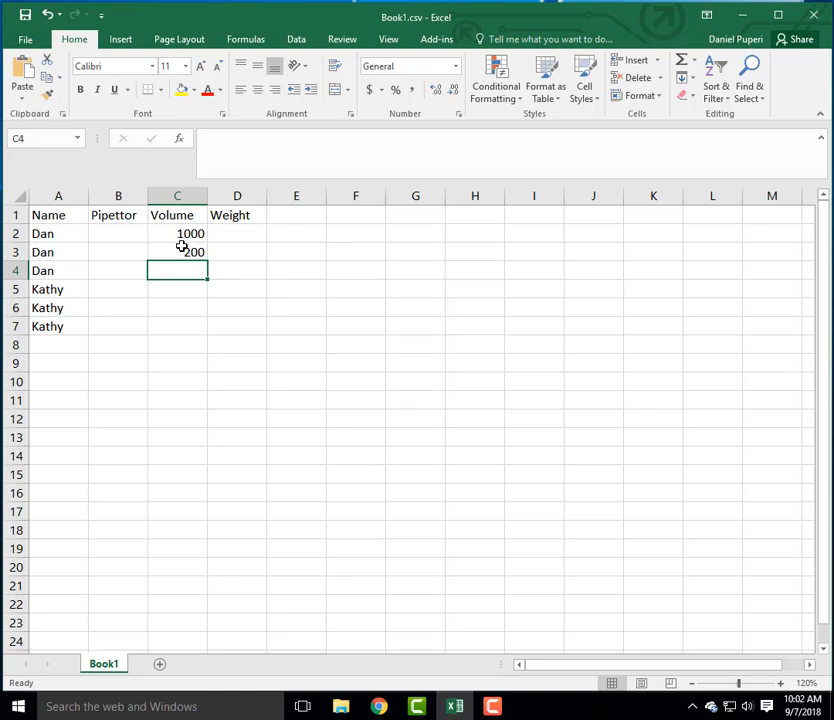
click(181, 235)
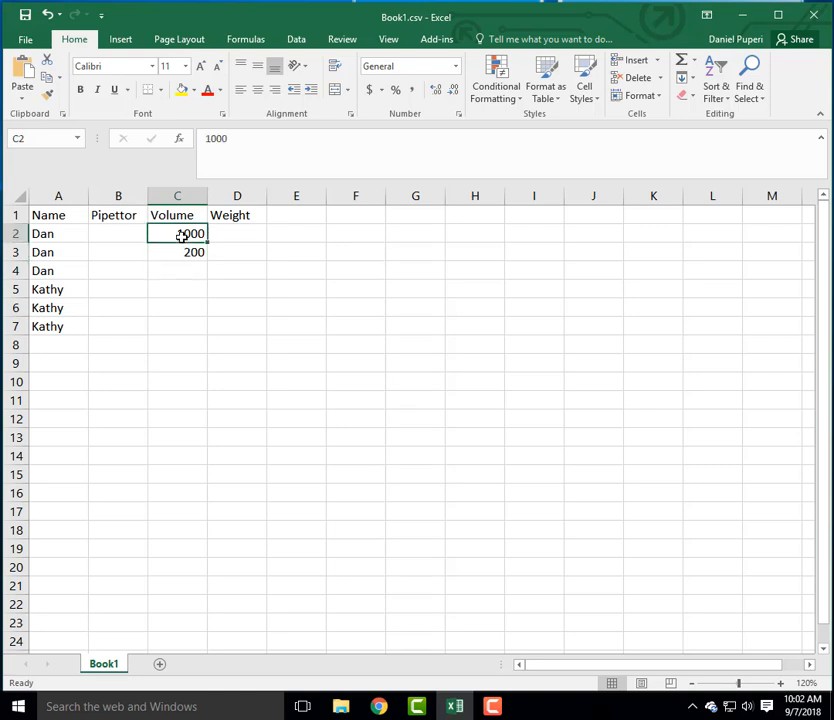
Re-enter the first two volumes with their unit, 1000ul in C2 and 200ul in C3.
text(1000ul)
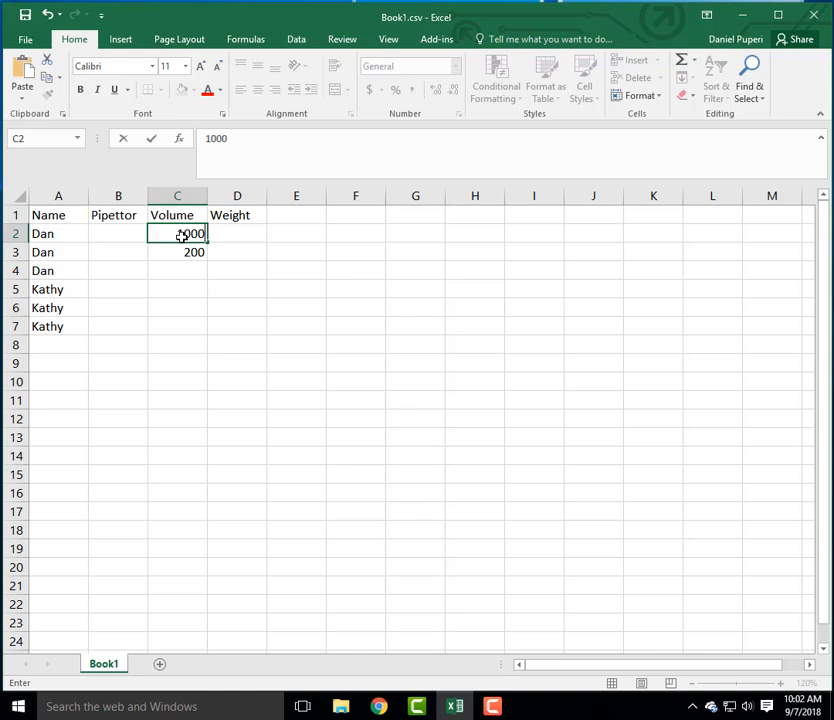
key(Return)
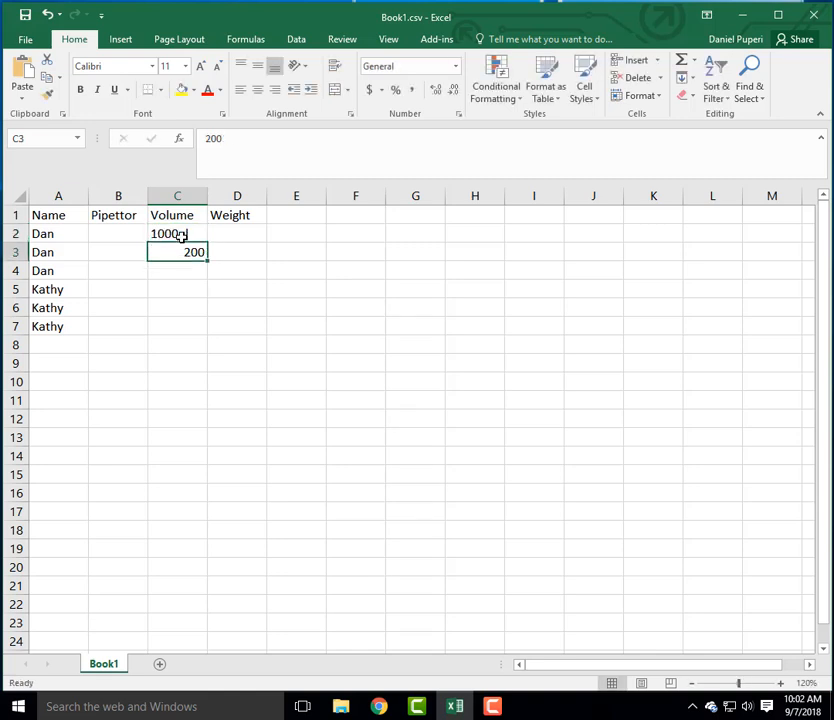
text(200ul)
key(Return)
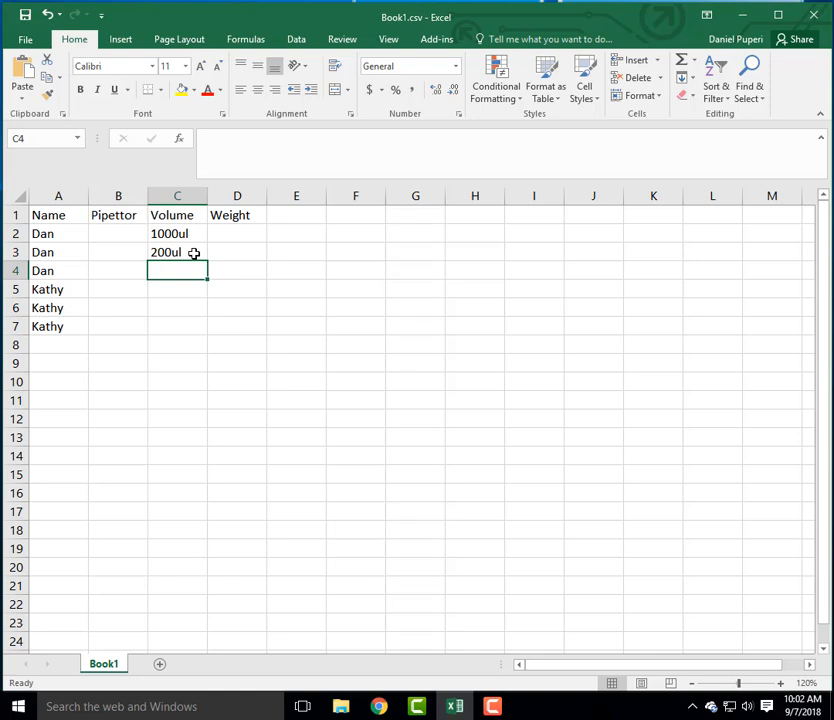
Change the volume in C3 to 1000ul.
click(194, 253)
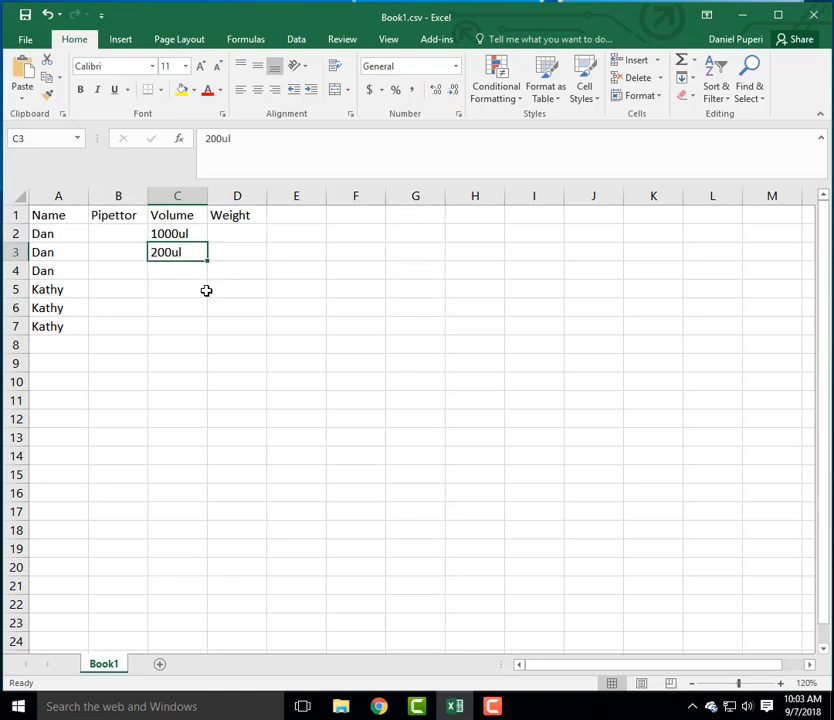
text(1000ul)
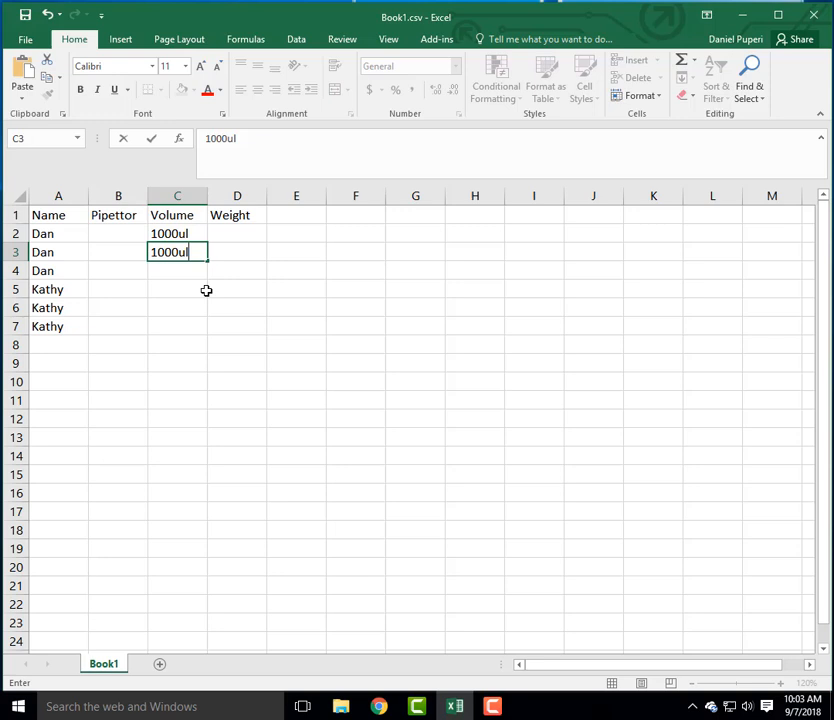
key(ctrl+Return)
Enter 1000ul as the pipettor in B2 and B3.
key(Up)
key(Left)
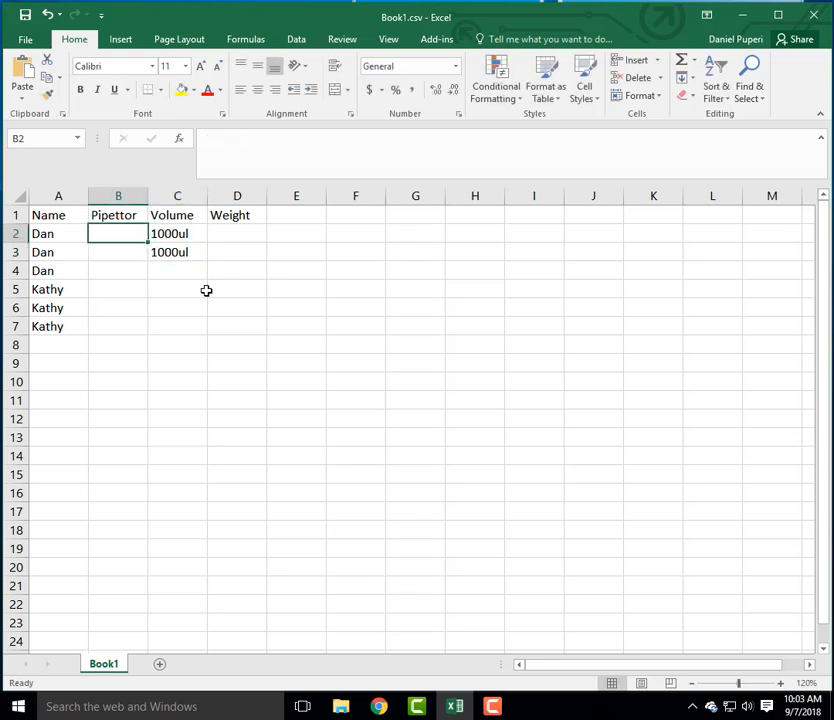
text(1000ul)
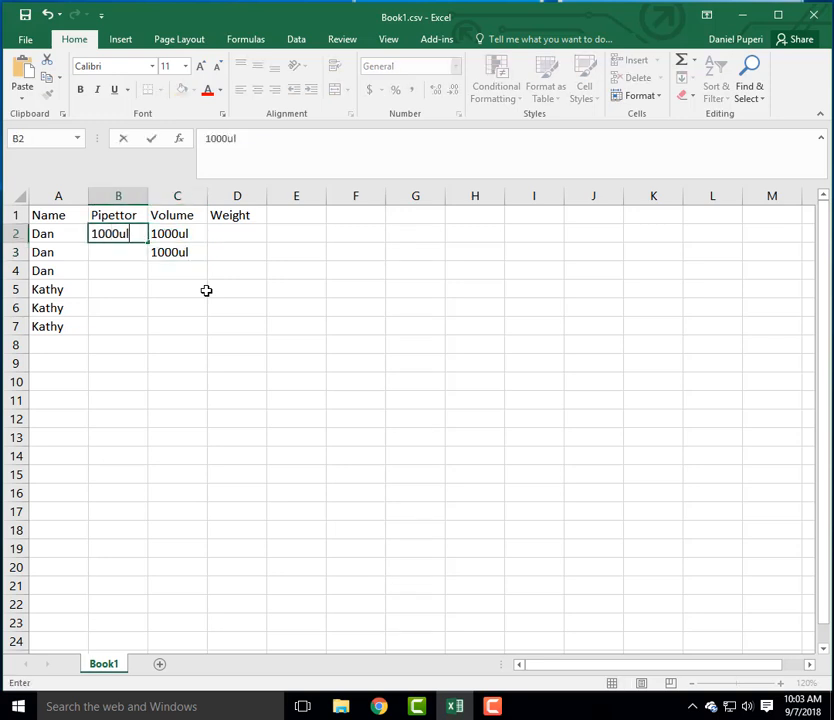
key(Return)
text(1000ul)
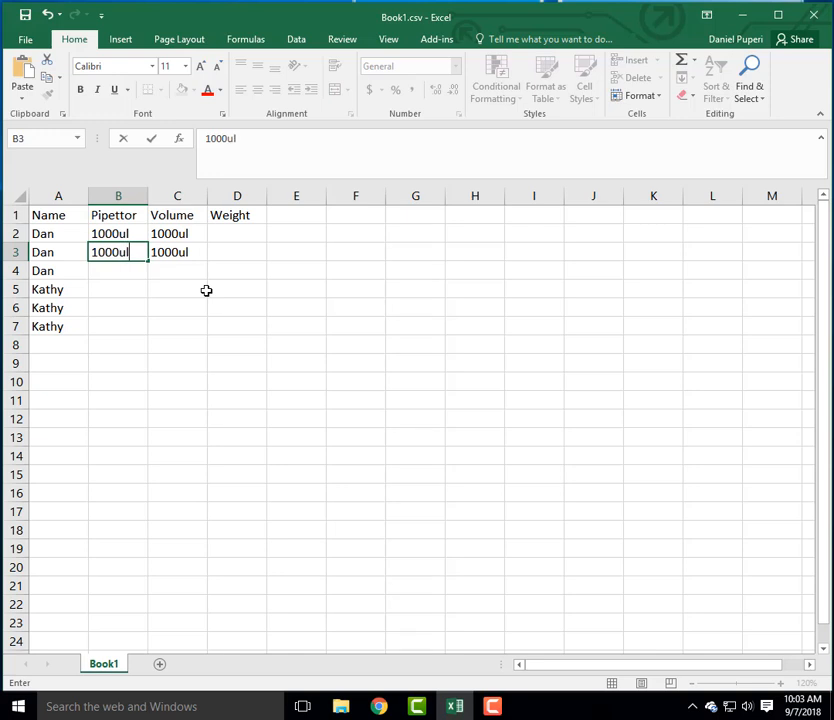
key(Return)
Copy the pipettor and volume entries from B3:C3 into row 4.
key(Up)
key(shift+Right)
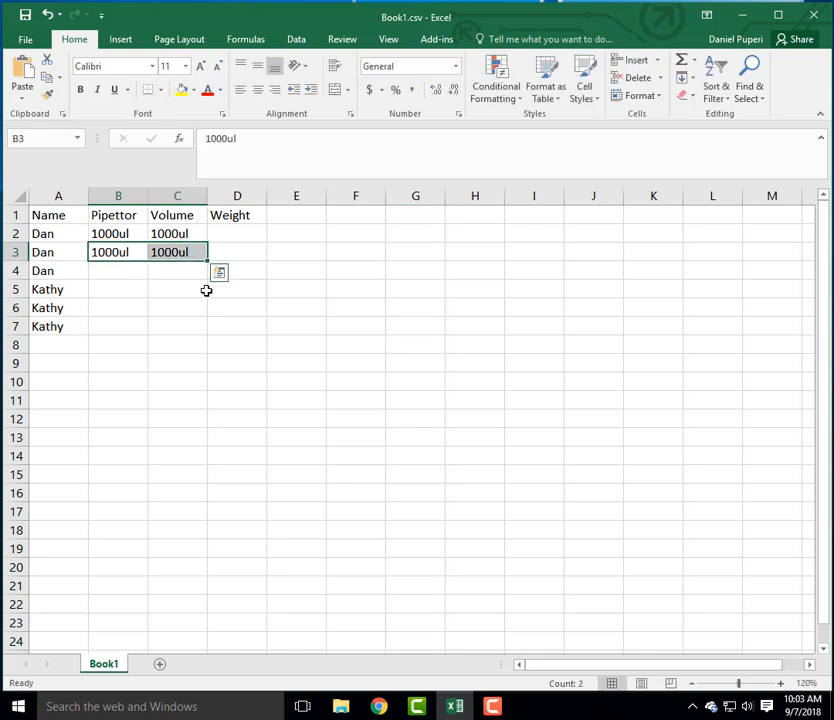
key(ctrl+c)
key(Down)
key(ctrl+v)
Enter the weights 0.998, 0.995 and 0.990 in D2 through D4.
key(Right)
key(Up)
key(Up)
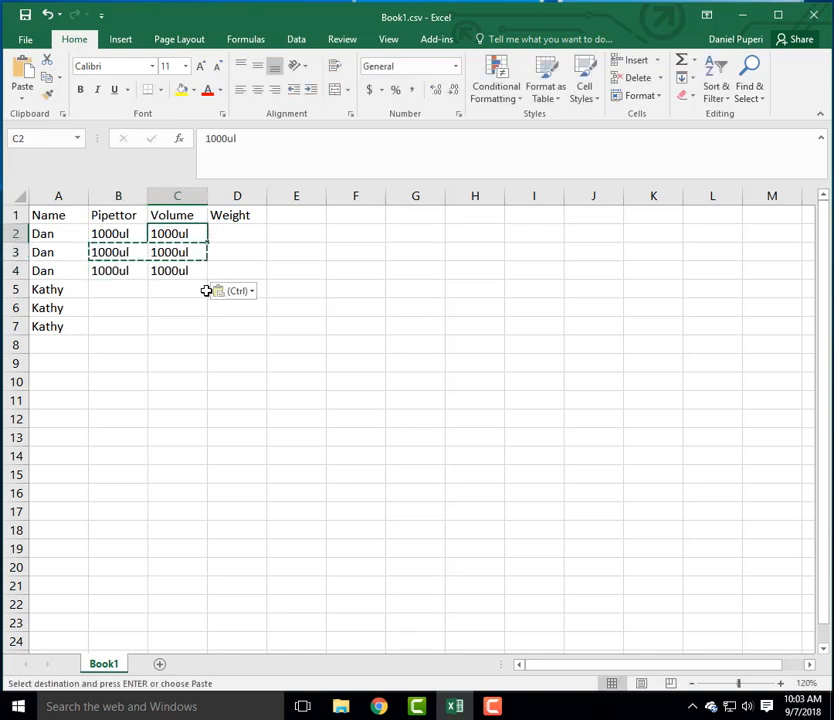
key(Up)
key(Right)
key(Down)
text(0.998)
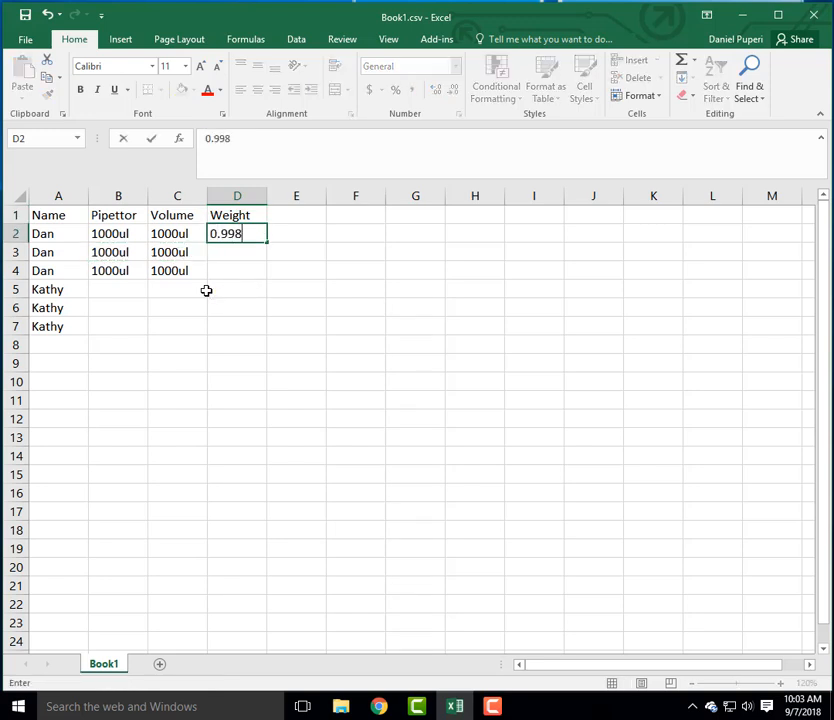
key(Return)
text(0.995)
key(Return)
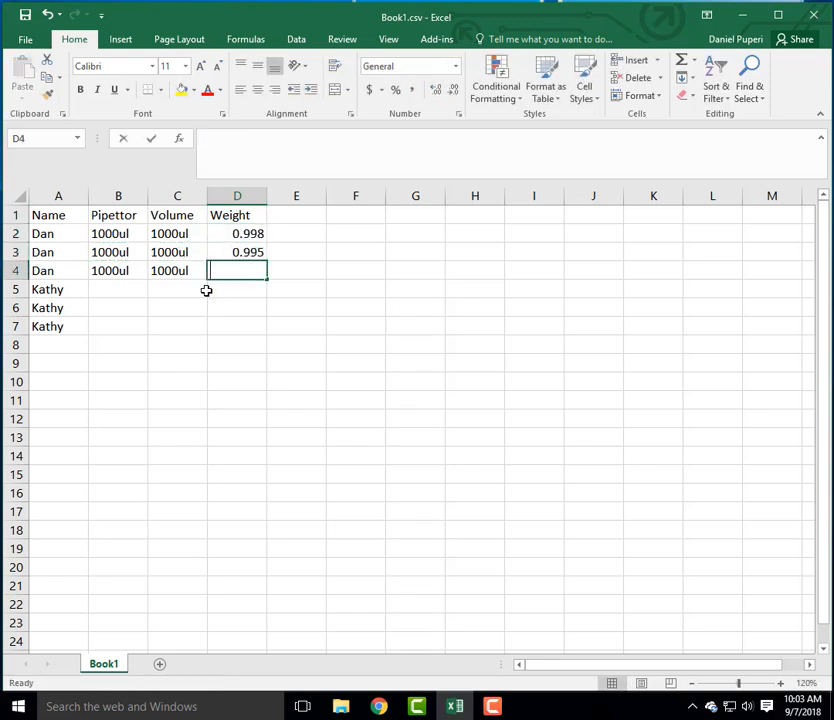
text(0.009)
key(BackSpace)
key(BackSpace)
key(BackSpace)
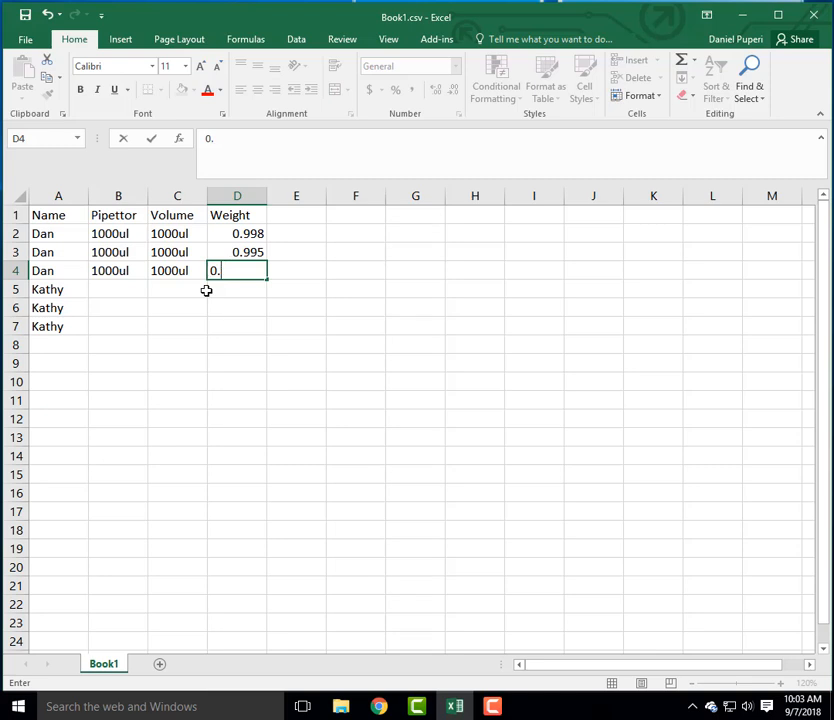
text(990)
key(Return)
click(205, 290)
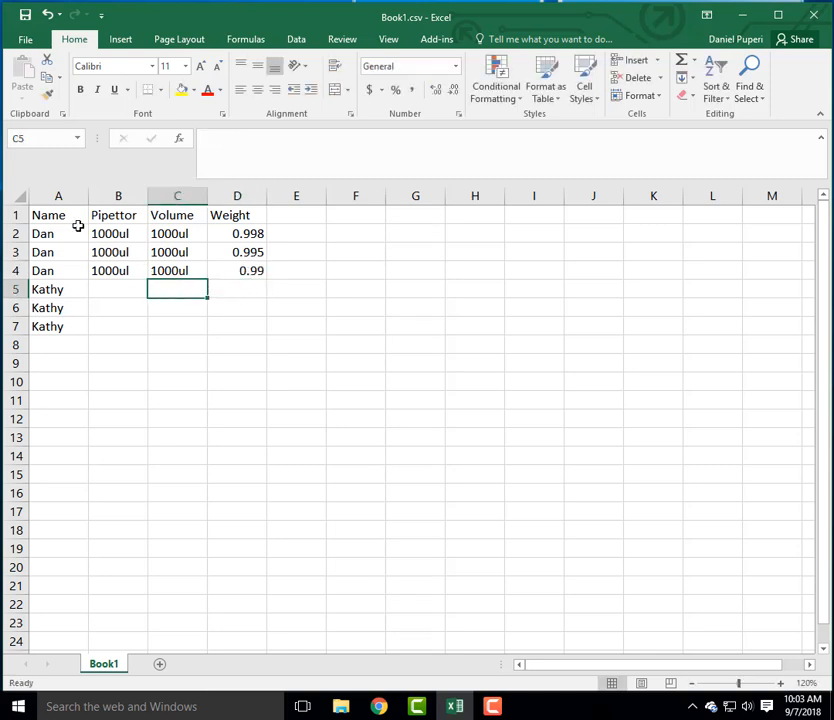
Copy the names, pipettors and volumes in A2:C4 over the three rows starting at A5.
drag(60, 234, 190, 271)
key(ctrl+c)
click(56, 291)
key(ctrl+v)
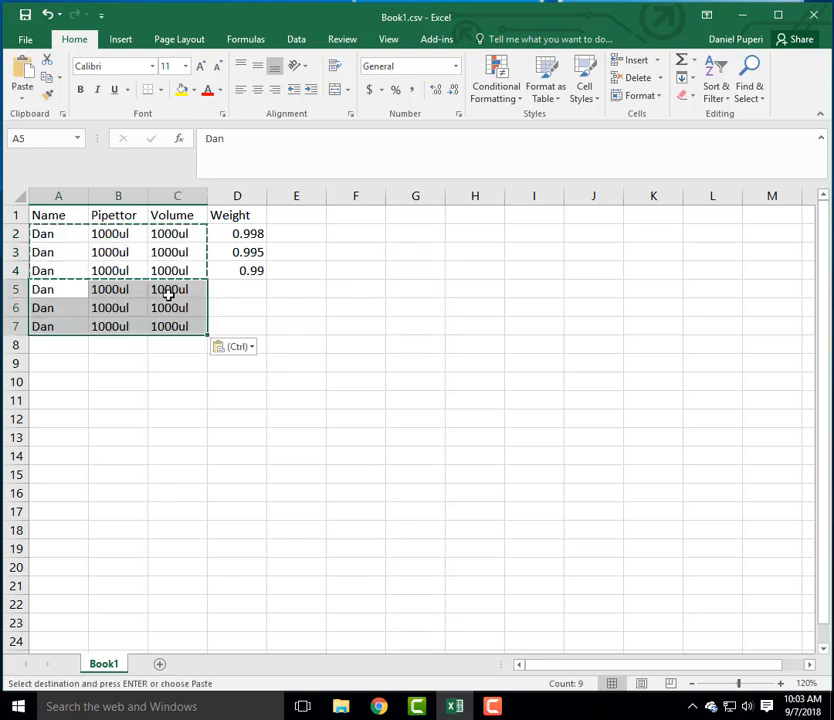
Set the volume in C5 to 200ul and copy it into C6 and C7.
click(170, 291)
text(200ul)
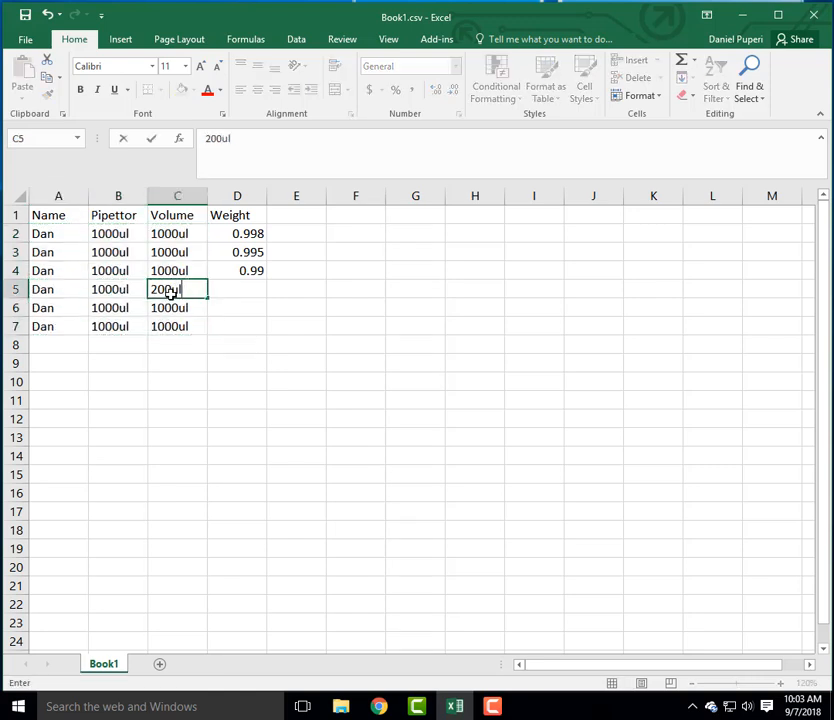
key(ctrl+Return)
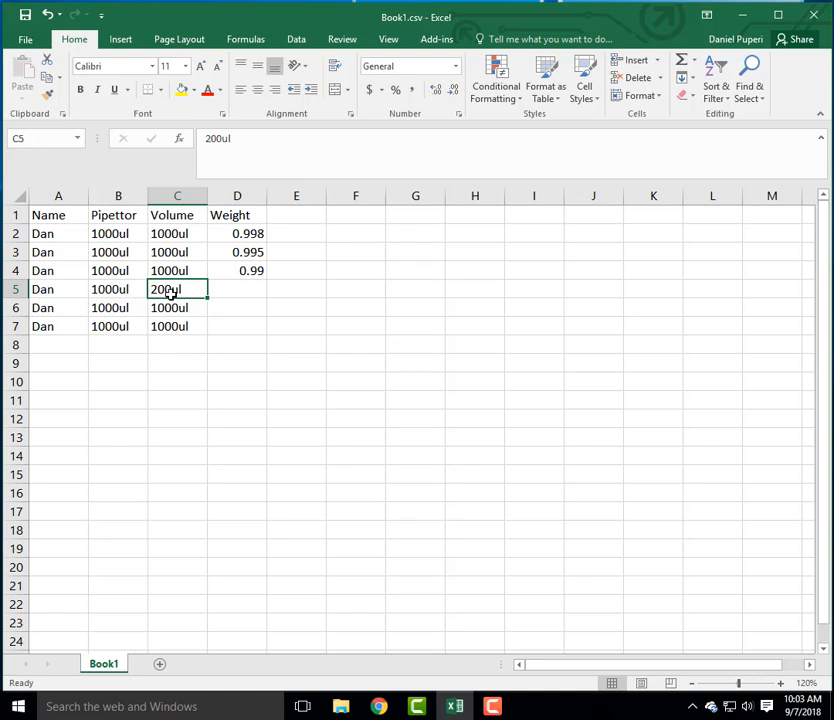
key(ctrl+c)
key(Down)
key(ctrl+v)
key(Down)
key(ctrl+v)
Enter the weights 0.200, 0.201 and 0.205 in D5 through D7.
key(Up)
key(Up)
key(Up)
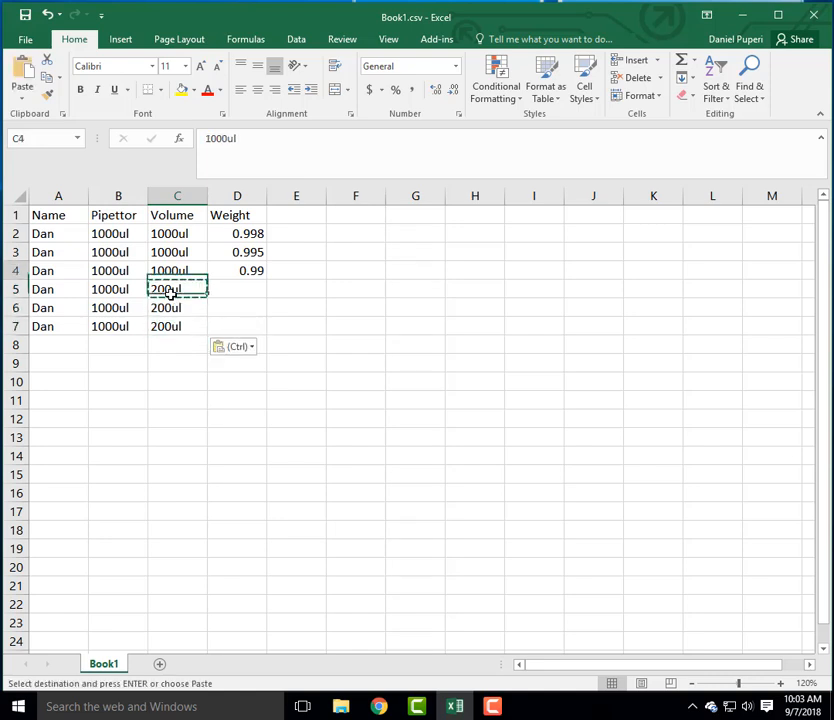
key(Down)
key(Right)
text(0.200)
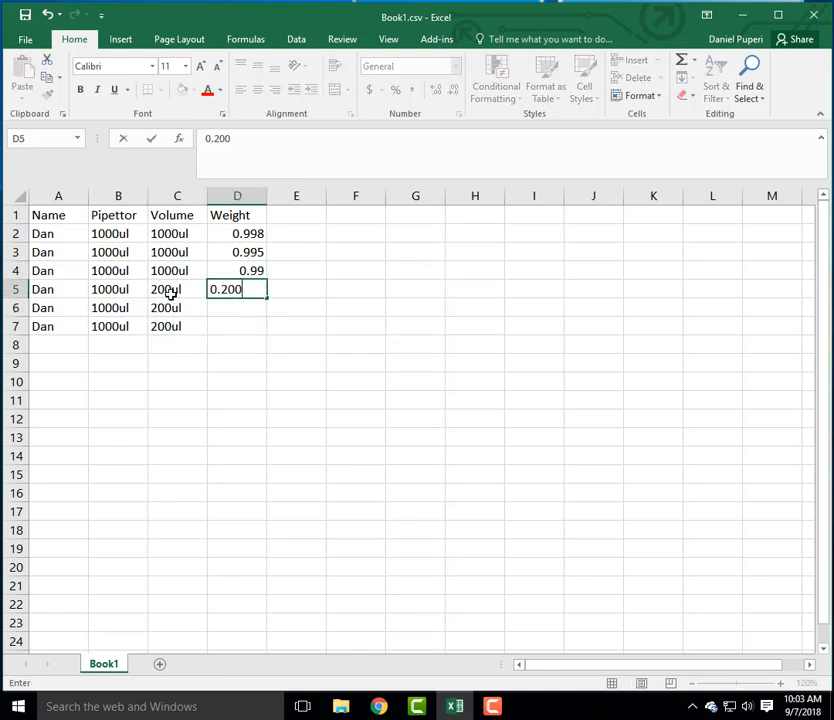
key(Return)
text(0.201)
key(Return)
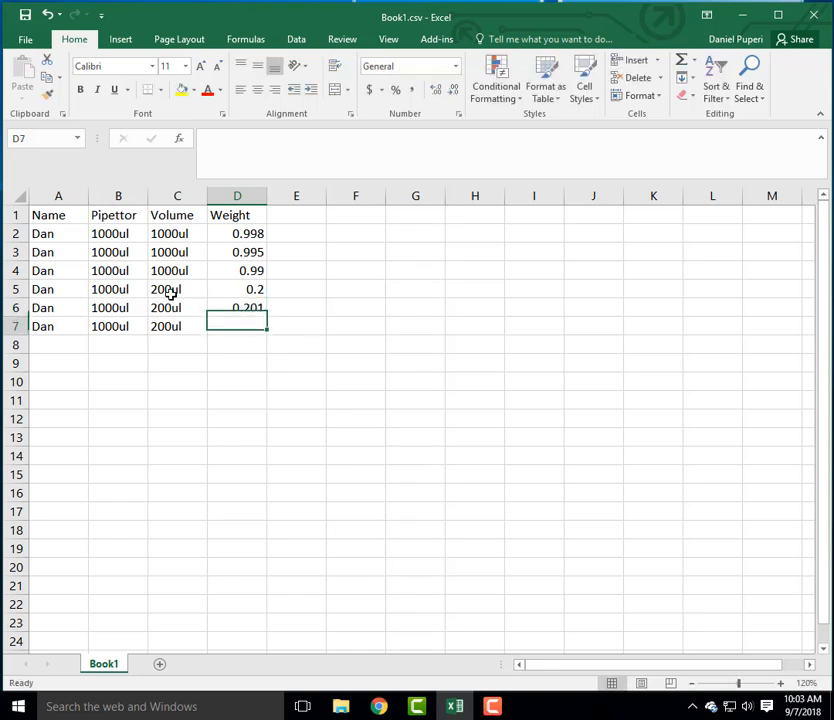
text(0.205)
key(Return)
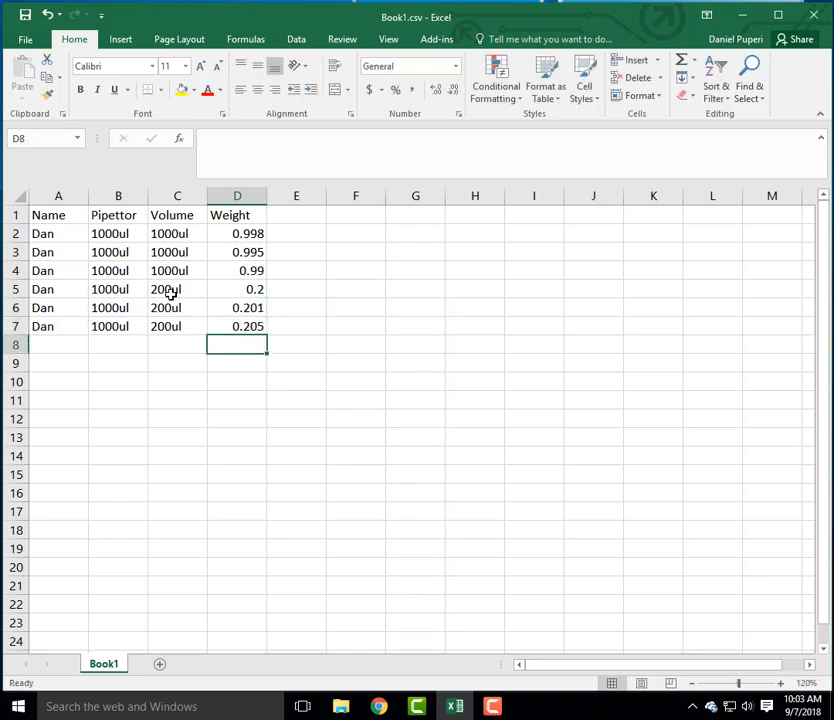
Duplicate the first person's data block A2:D7 into the rows starting at A8.
drag(255, 330, 57, 236)
key(ctrl+c)
click(56, 344)
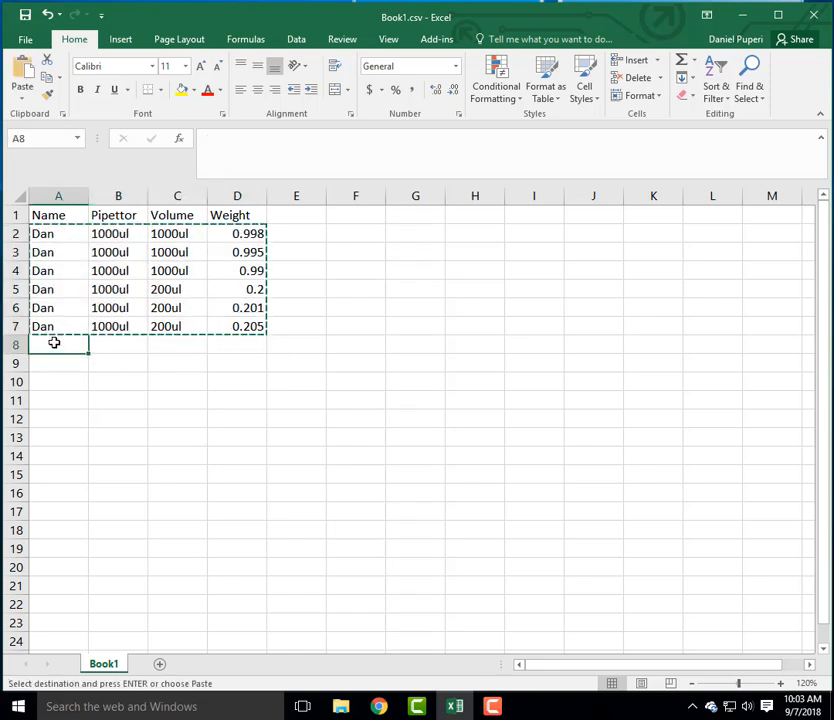
key(ctrl+v)
Replace the name in A8 with the second person's first name in lowercase and copy it into A9 through A13.
click(63, 352)
text(kath)
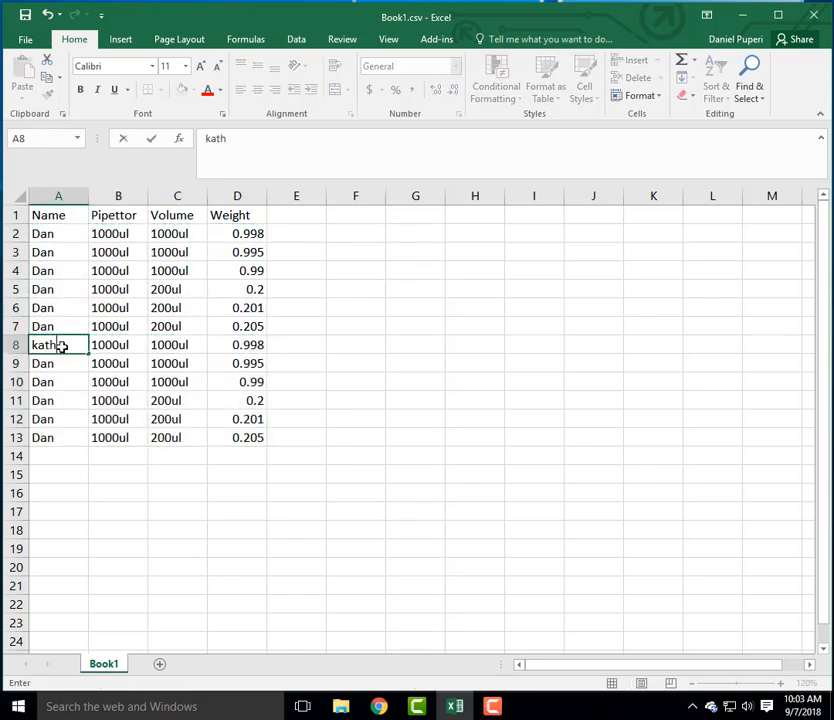
key(Return)
click(62, 346)
key(ctrl+c)
key(Down)
key(ctrl+v)
key(Down)
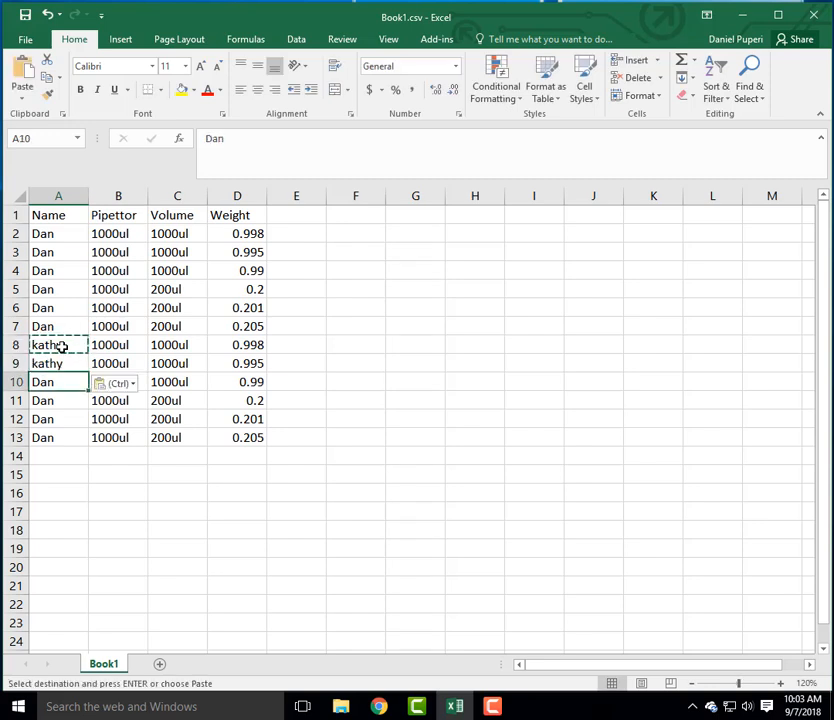
key(ctrl+v)
key(Down)
key(ctrl+v)
key(Down)
key(ctrl+v)
key(Down)
key(ctrl+v)
Clear the duplicated weights in D8:D13 from the second person's rows.
key(Right)
key(Right)
key(Right)
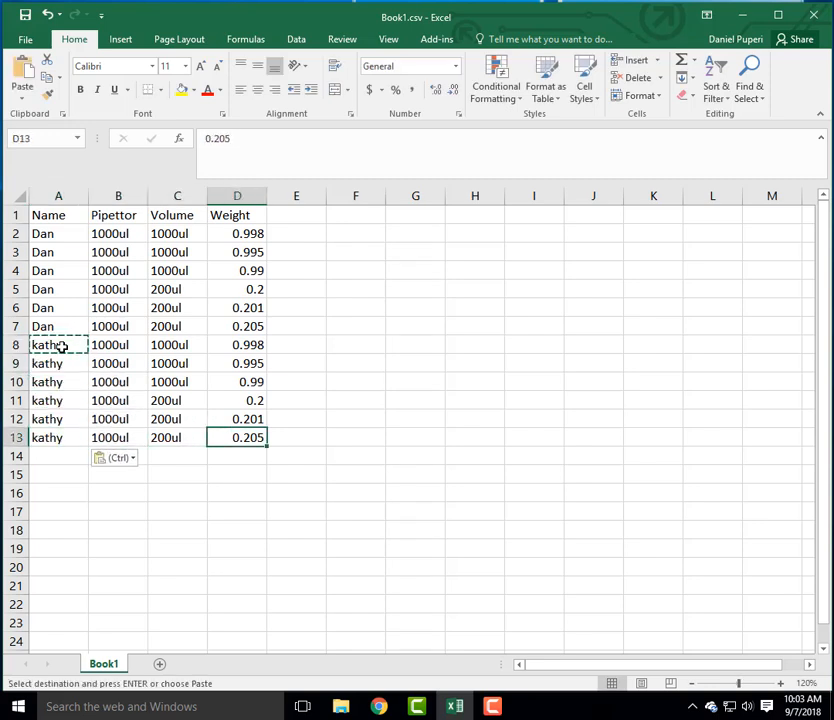
key(shift+Up)
key(shift+Up)
key(shift+Up)
key(shift+Up)
key(shift+Up)
key(Delete)
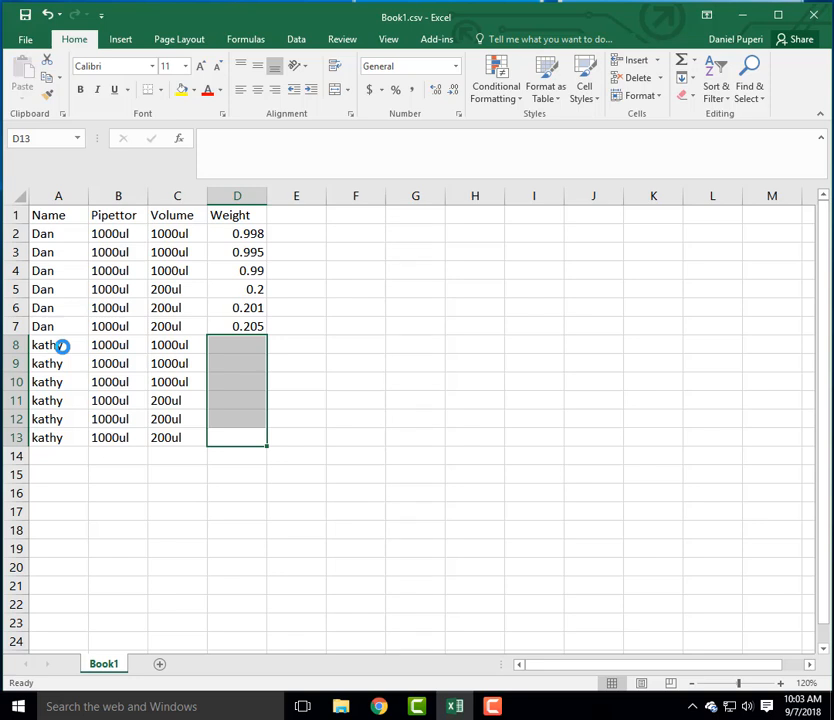